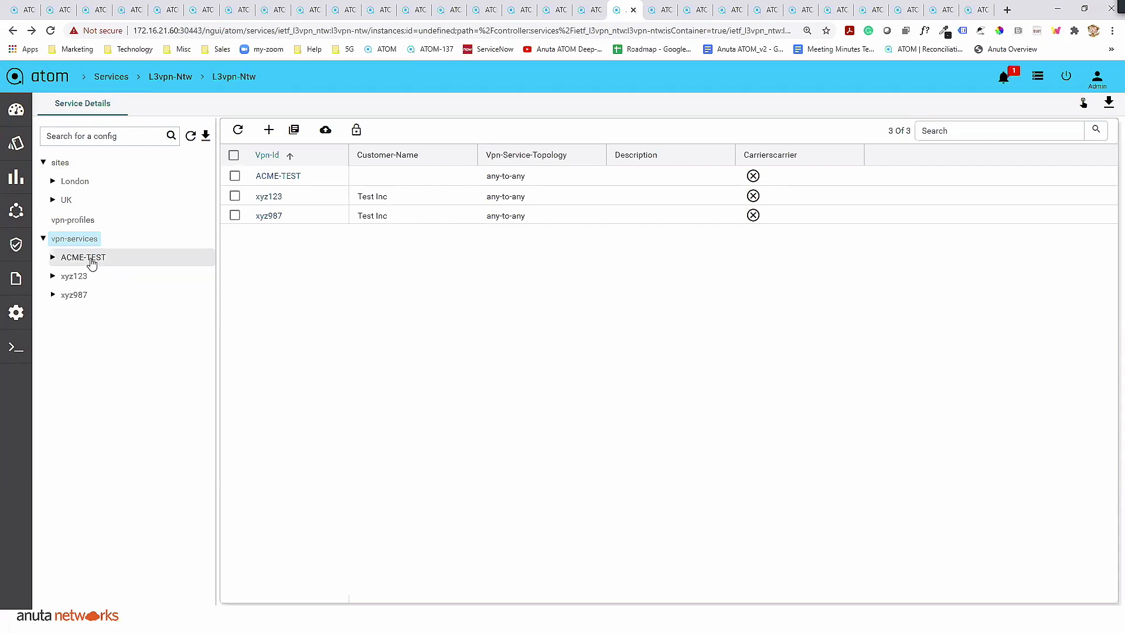
# - Start a new VPN service and nest Vpn-Nodes, a Vpn-Node and Vpn-Targets entities beneath it
pyautogui.click(268, 132)
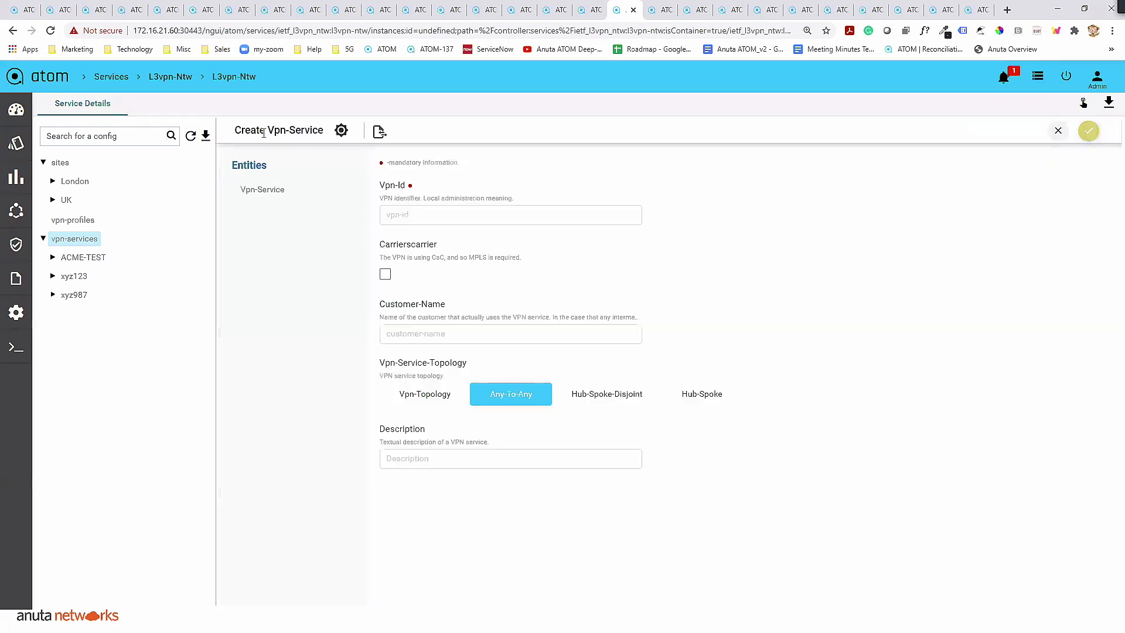
pyautogui.click(283, 189)
pyautogui.click(352, 164)
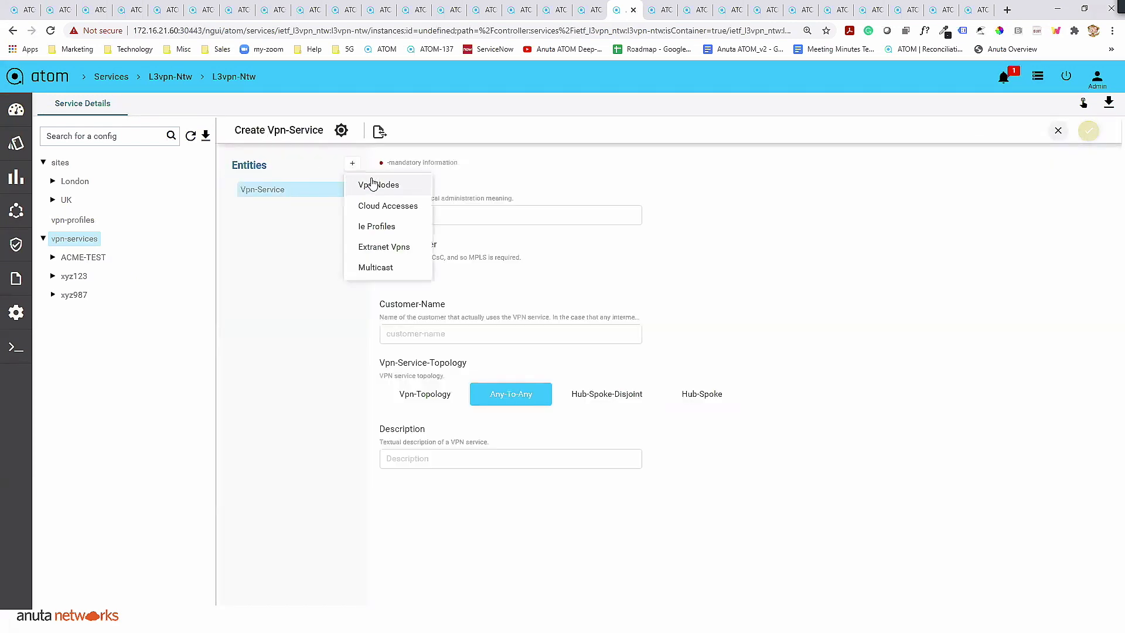
pyautogui.click(378, 185)
pyautogui.click(335, 164)
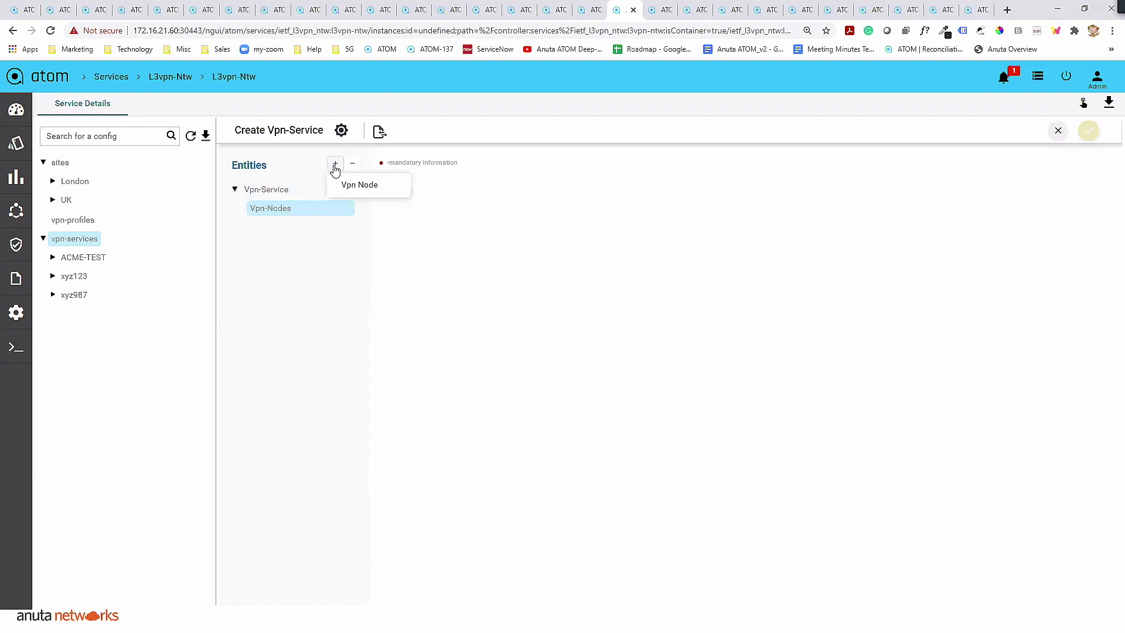
pyautogui.click(367, 186)
pyautogui.click(335, 163)
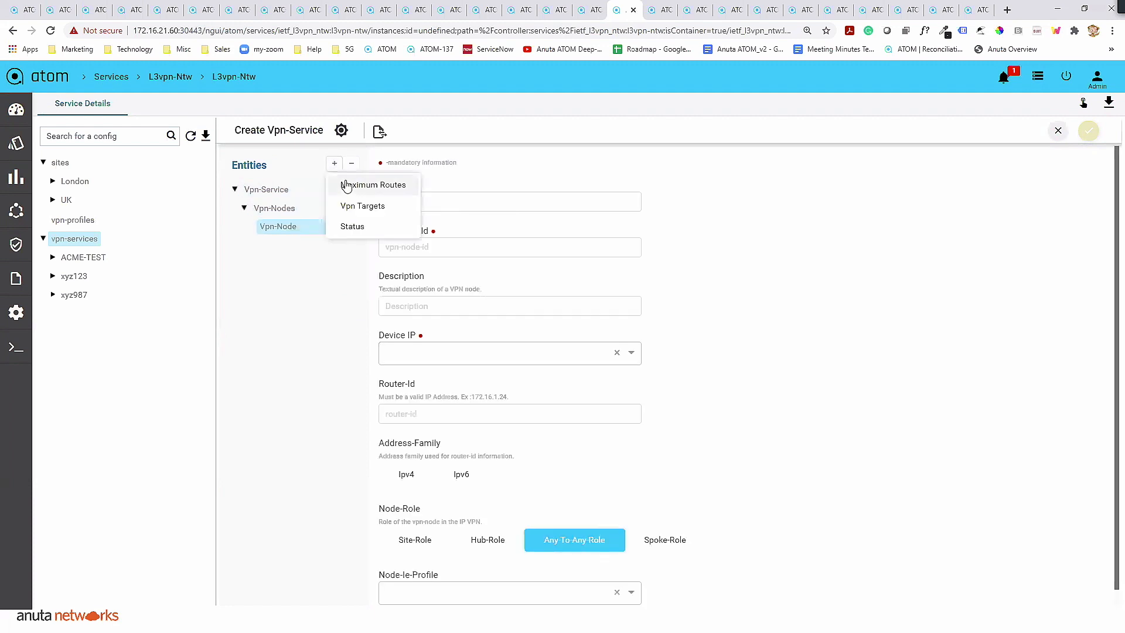
pyautogui.click(375, 206)
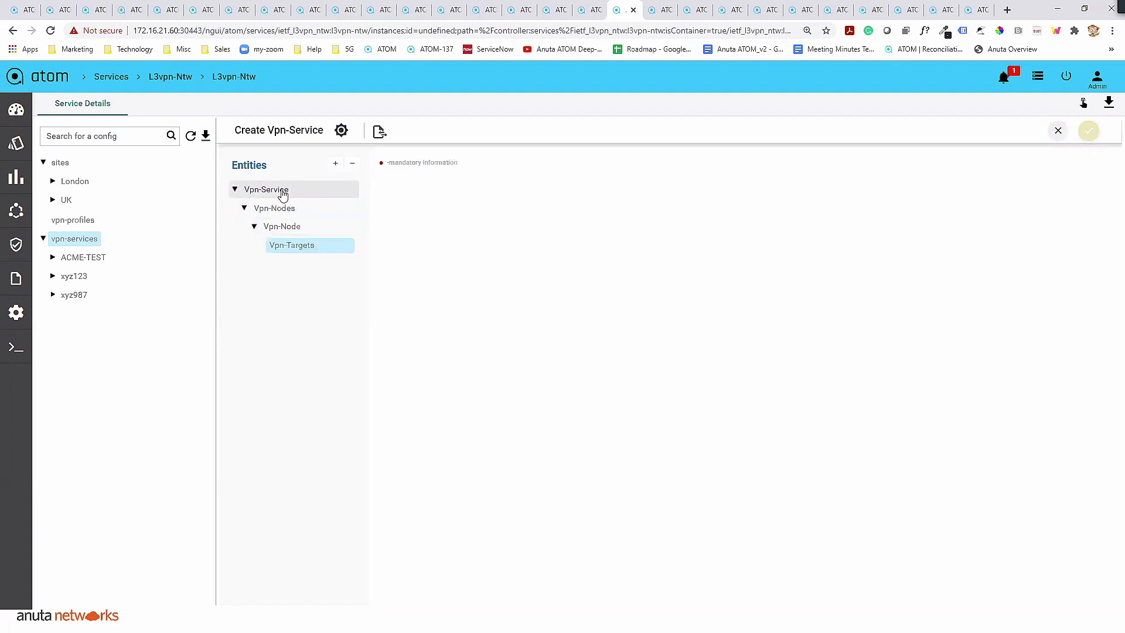
# - Review the nested entities of the new VPN service and the input fields of its Vpn-Service entity
pyautogui.click(281, 188)
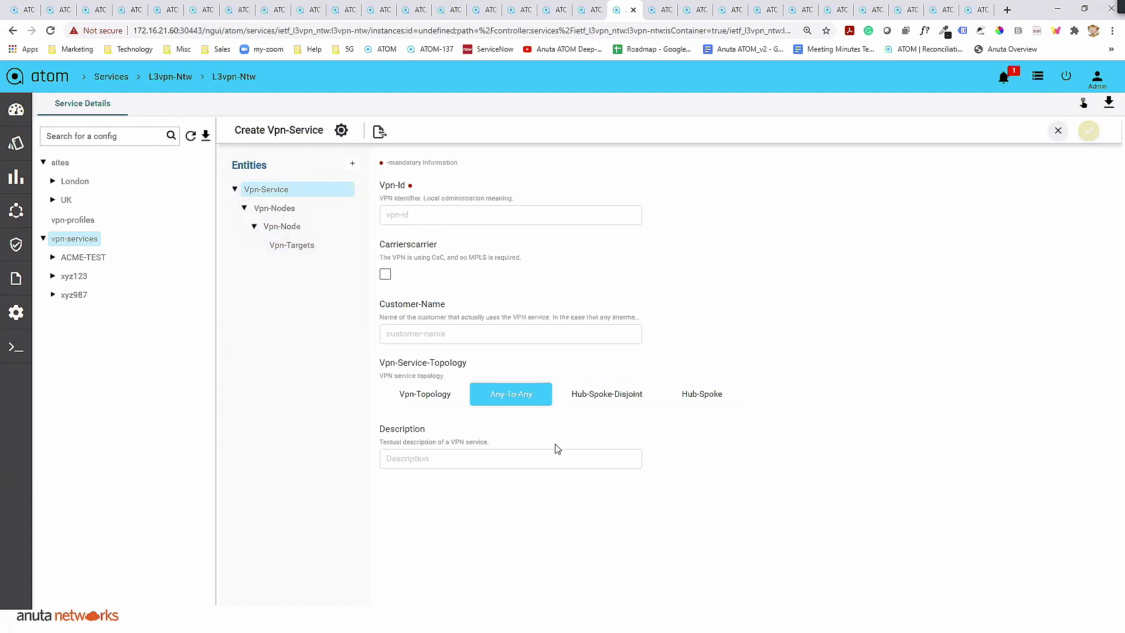
pyautogui.click(287, 212)
pyautogui.click(289, 226)
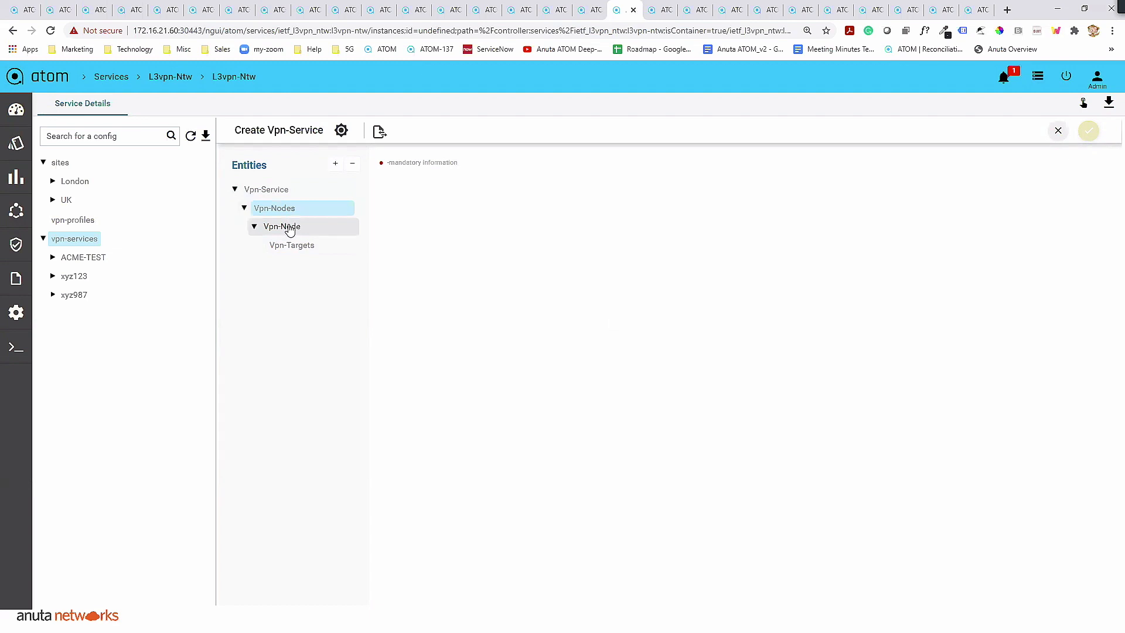
pyautogui.click(300, 246)
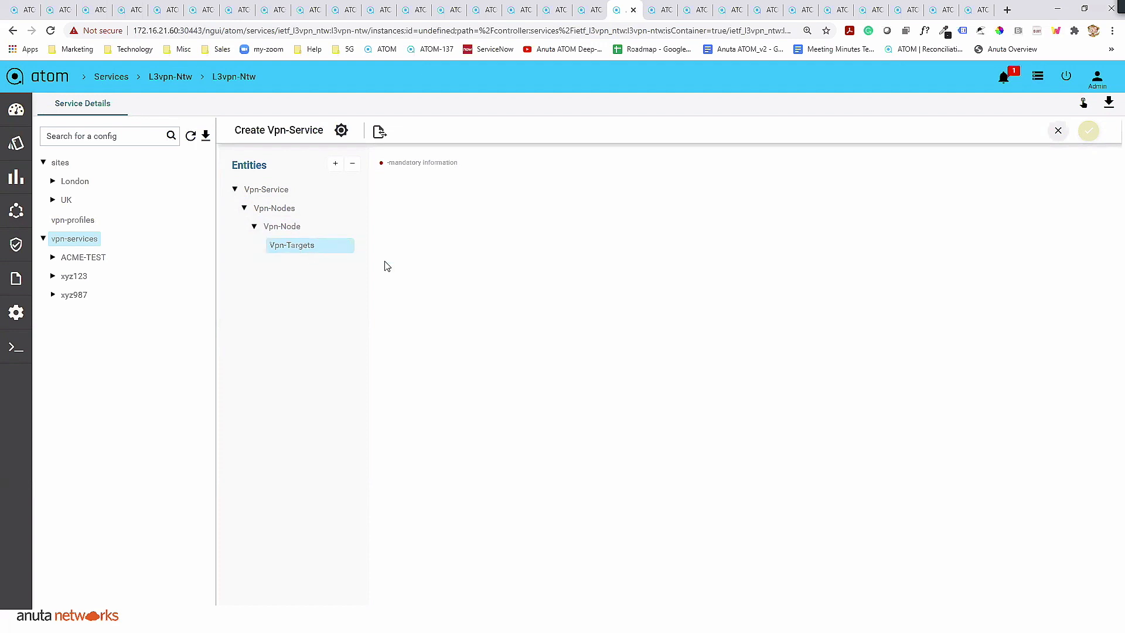
pyautogui.click(268, 191)
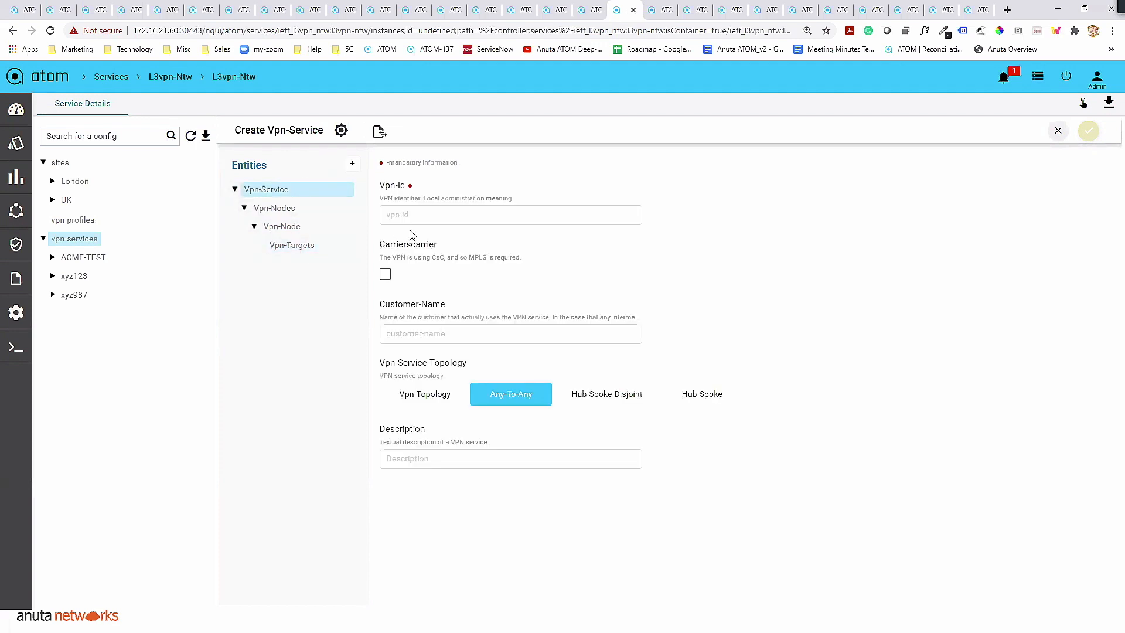
pyautogui.click(451, 217)
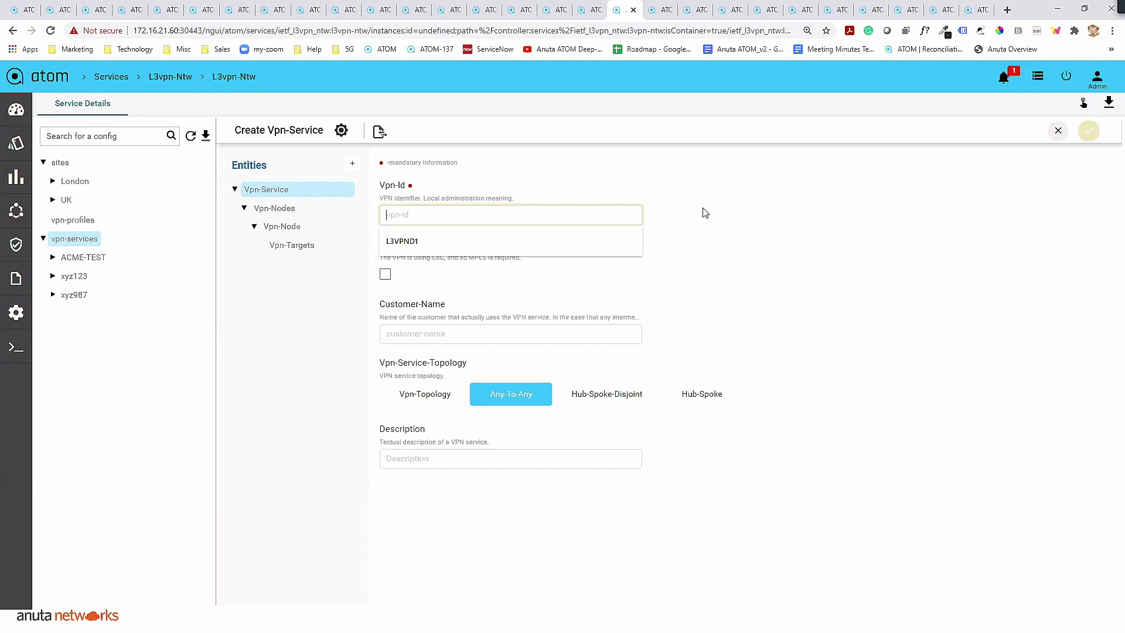
pyautogui.click(767, 222)
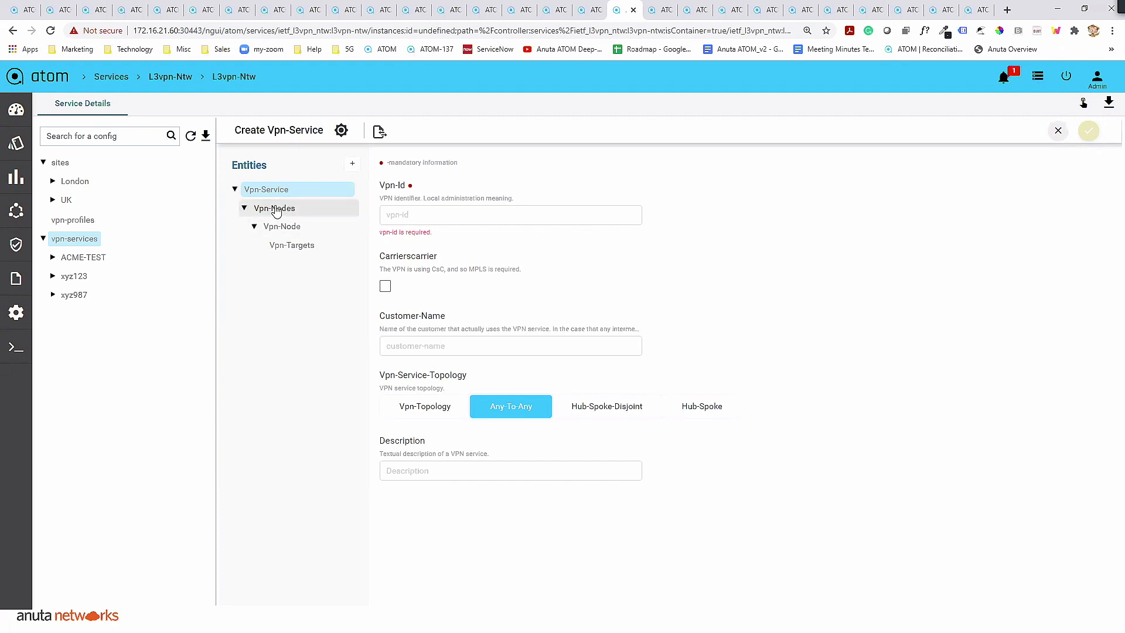
# - Review the Vpn-Node's fields and its selectable device IPs, and discard the new VPN service form
pyautogui.click(275, 210)
pyautogui.click(288, 228)
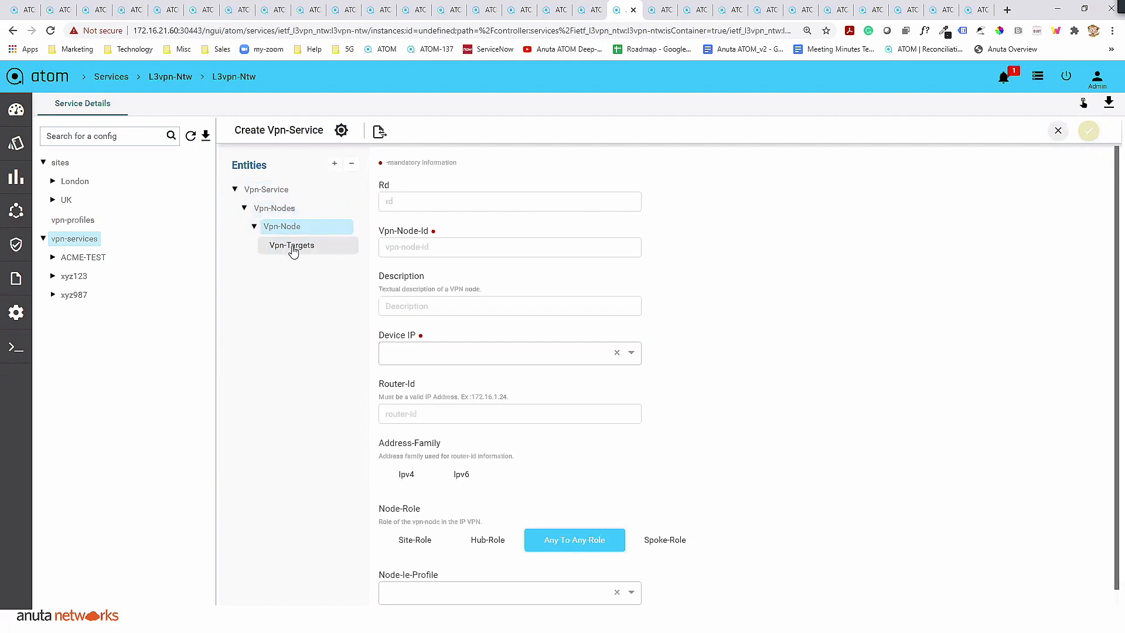
pyautogui.click(633, 355)
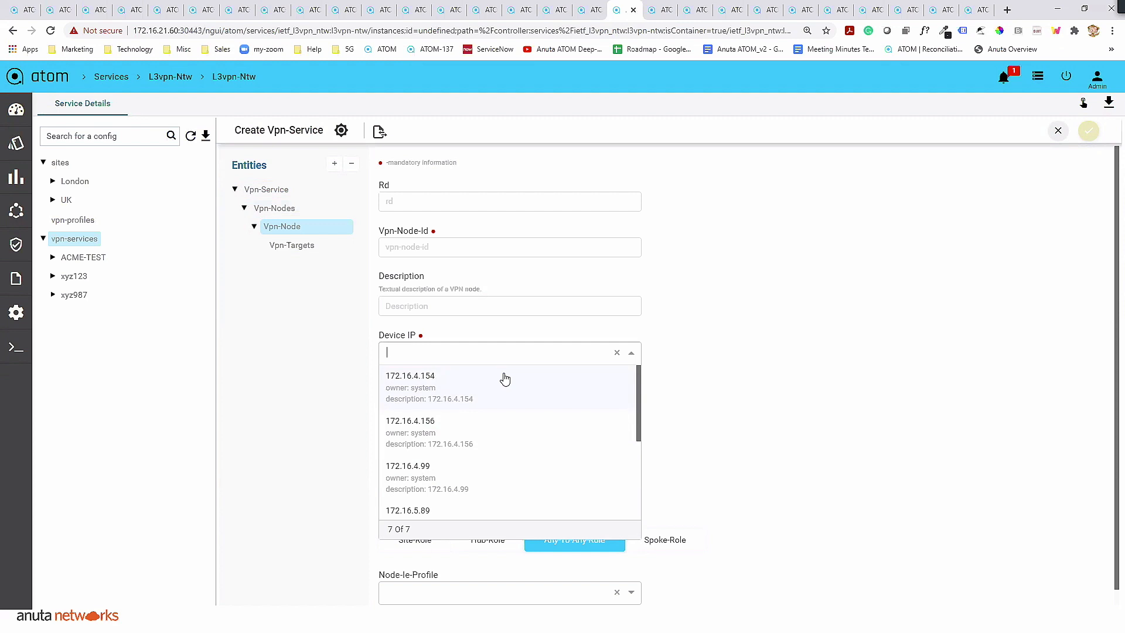
pyautogui.click(690, 391)
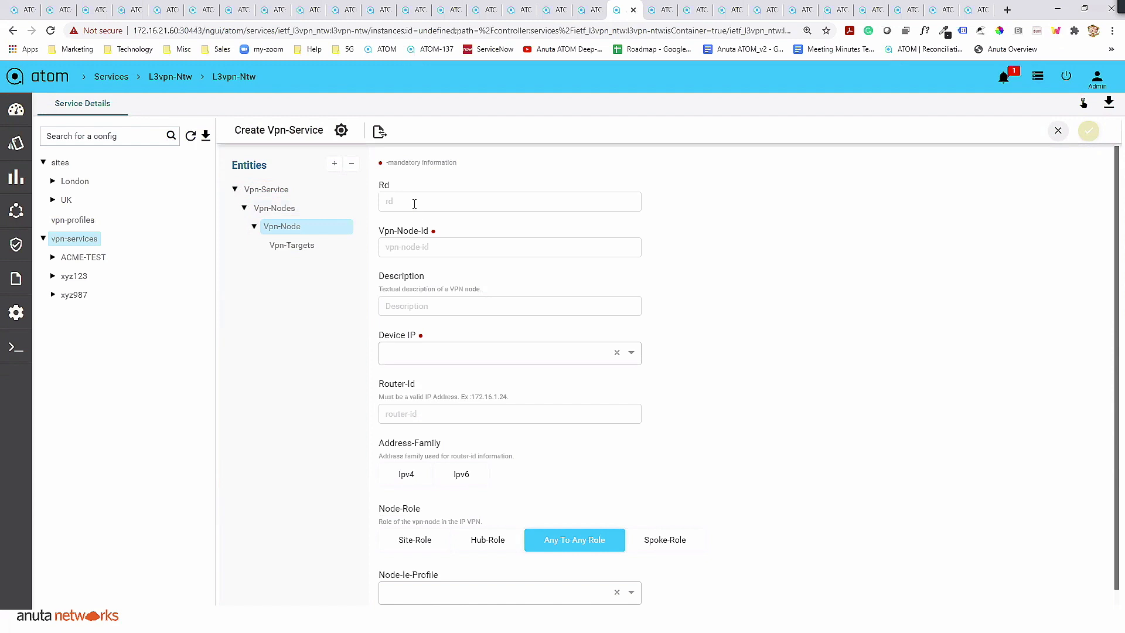
pyautogui.moveTo(16, 143)
pyautogui.click(1058, 130)
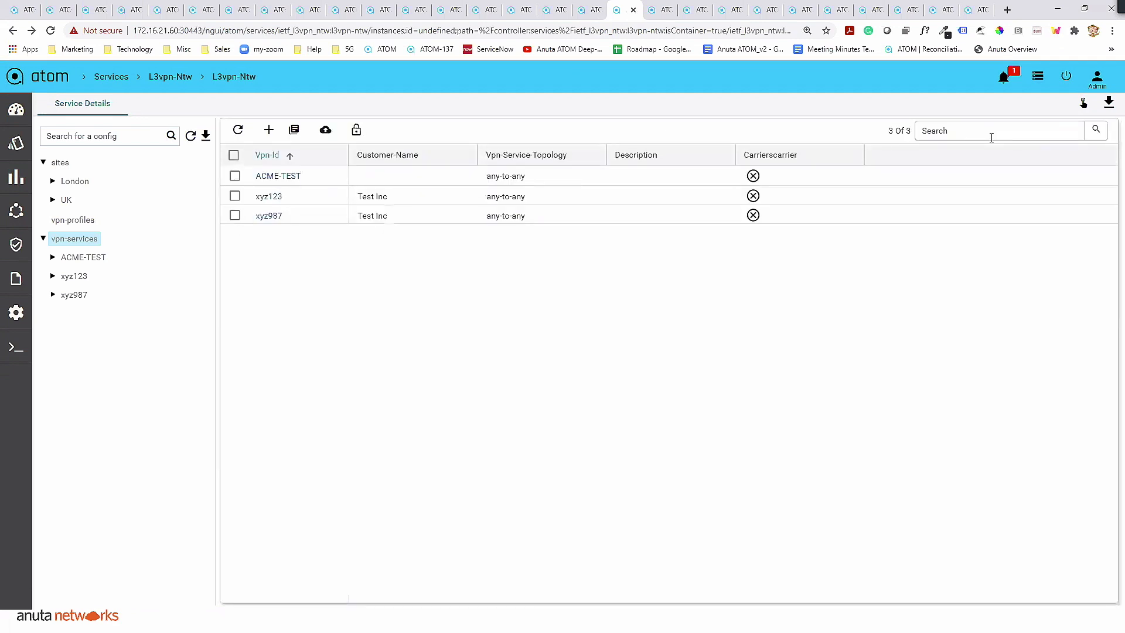
# - Search the tasks for xyz123 and open the details of the "Create: vpn-service xyz123" task
pyautogui.click(1037, 76)
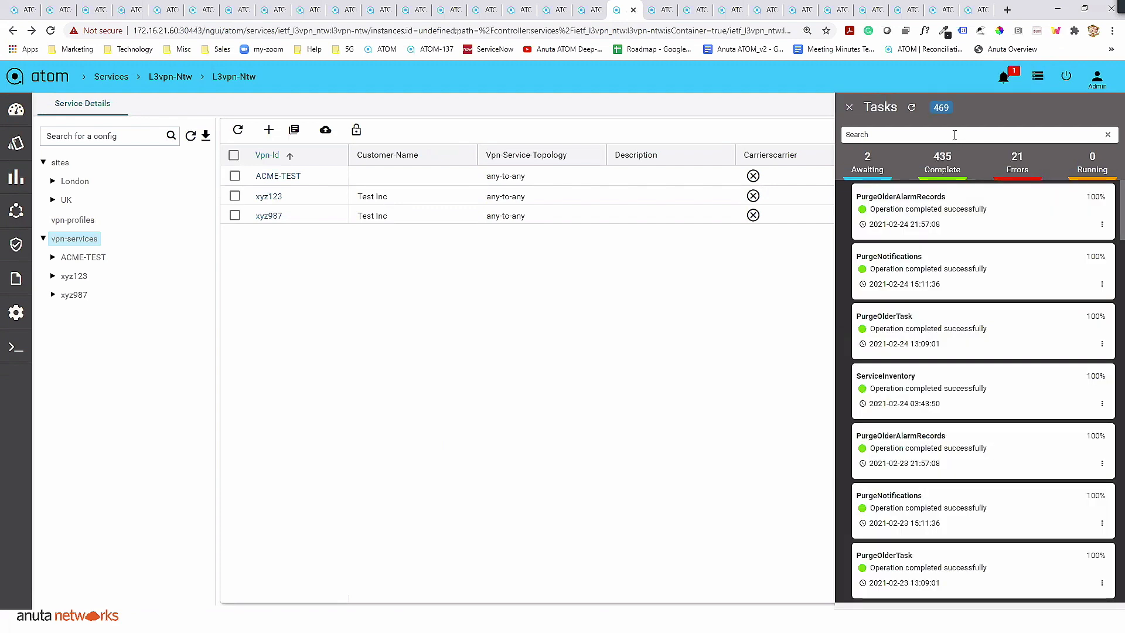
pyautogui.click(954, 134)
pyautogui.write('xyz')
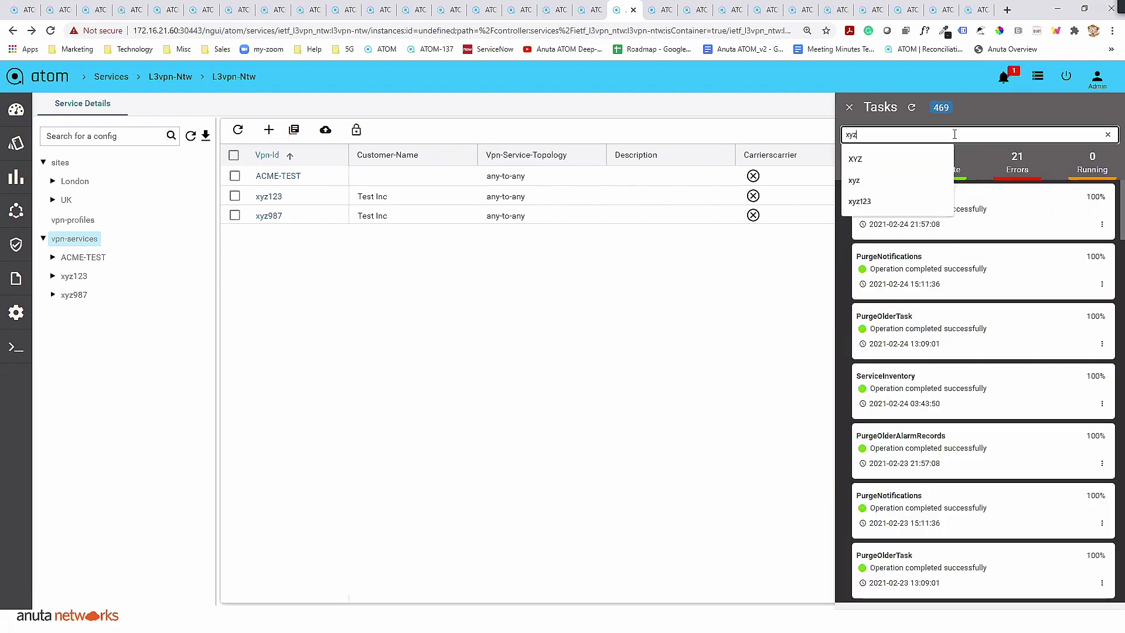
pyautogui.write('123')
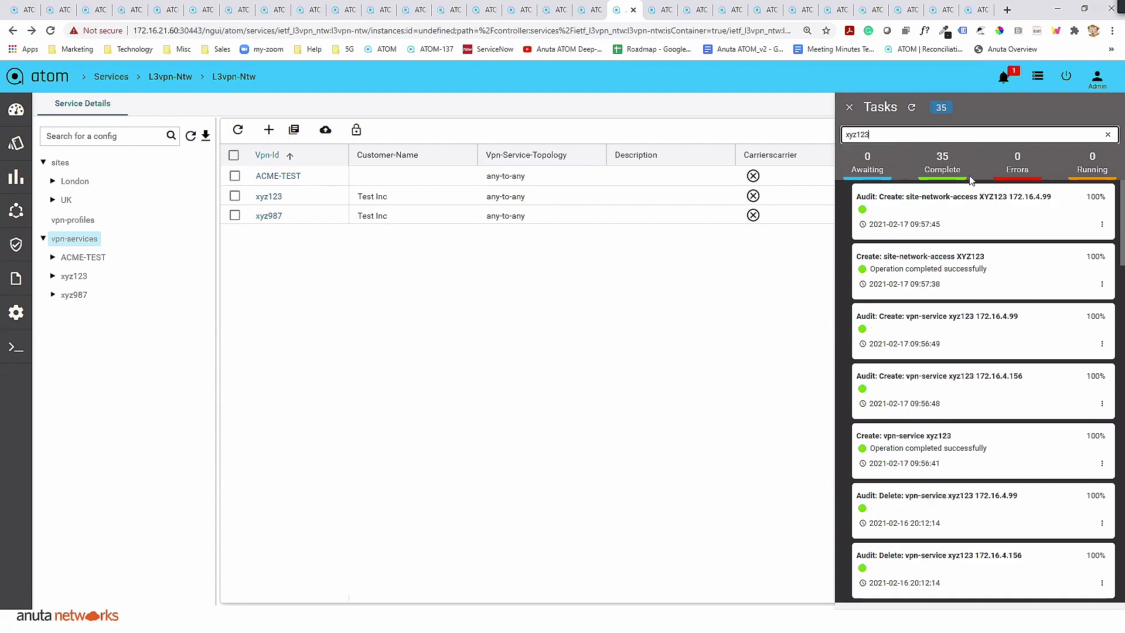
pyautogui.click(1101, 464)
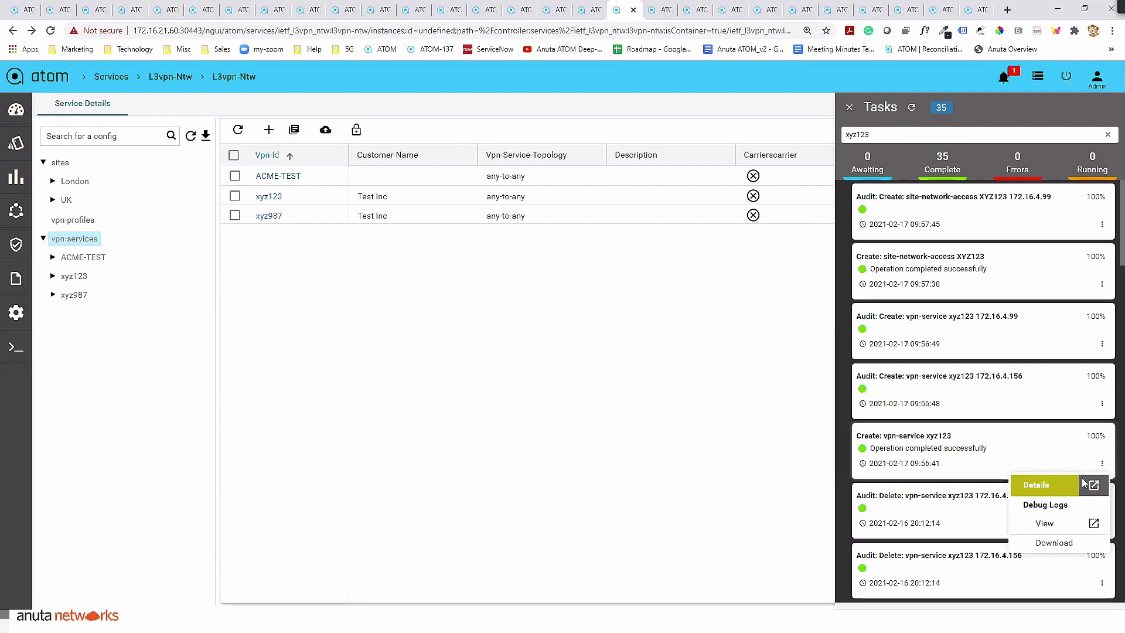
pyautogui.click(1094, 485)
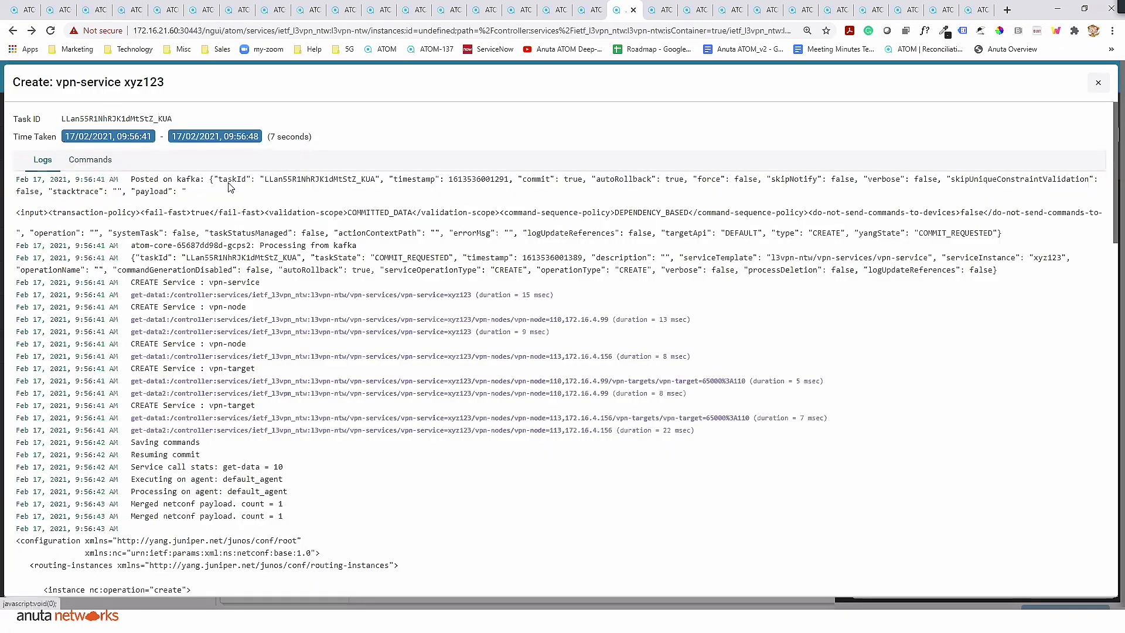
# - Review the commands the vpn-service creation task provisioned on each device, and close the task details
pyautogui.click(90, 159)
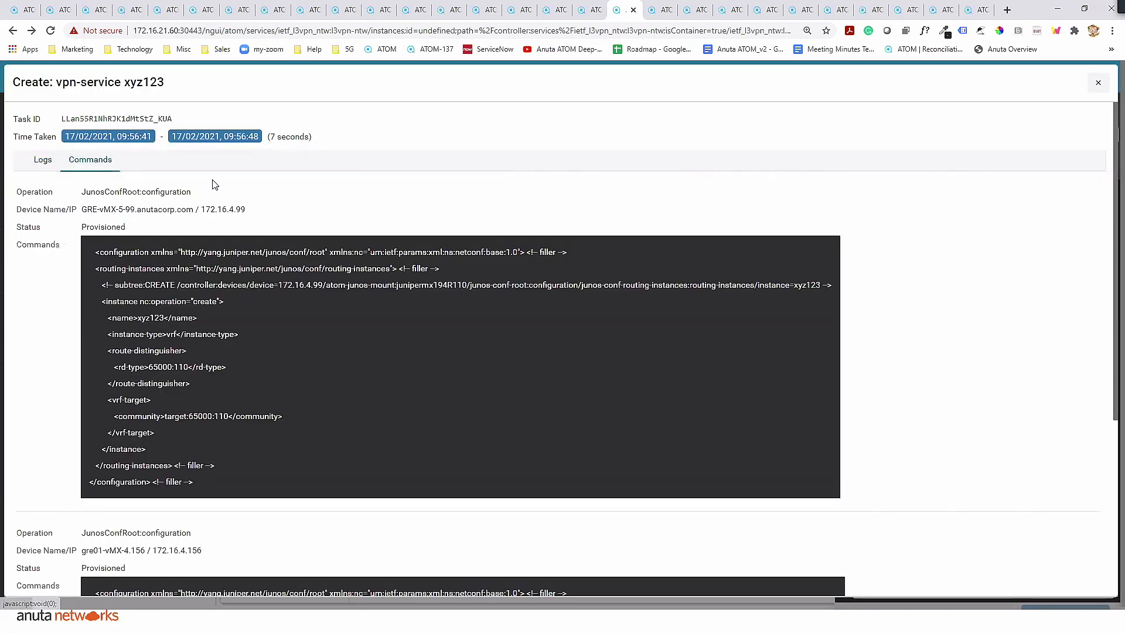
pyautogui.scroll(-1, 277, 325)
pyautogui.scroll(-4, 277, 324)
pyautogui.scroll(4, 280, 324)
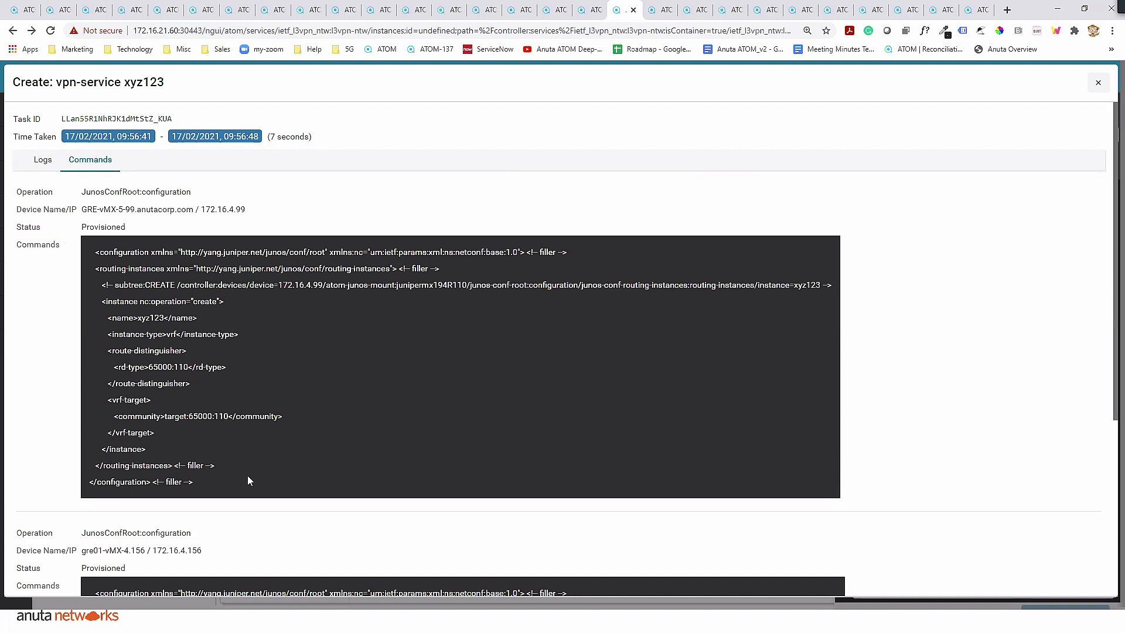
pyautogui.scroll(-3, 253, 466)
pyautogui.scroll(3, 293, 415)
pyautogui.click(1098, 83)
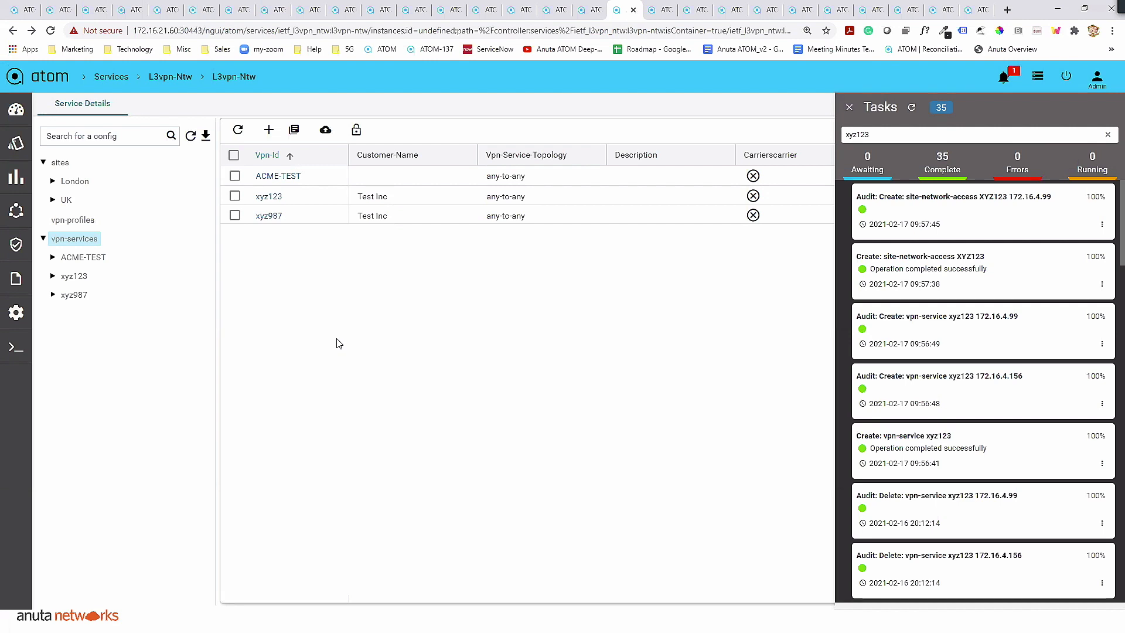
# - Inspect the devices and site bearers configured for the London site
pyautogui.click(60, 168)
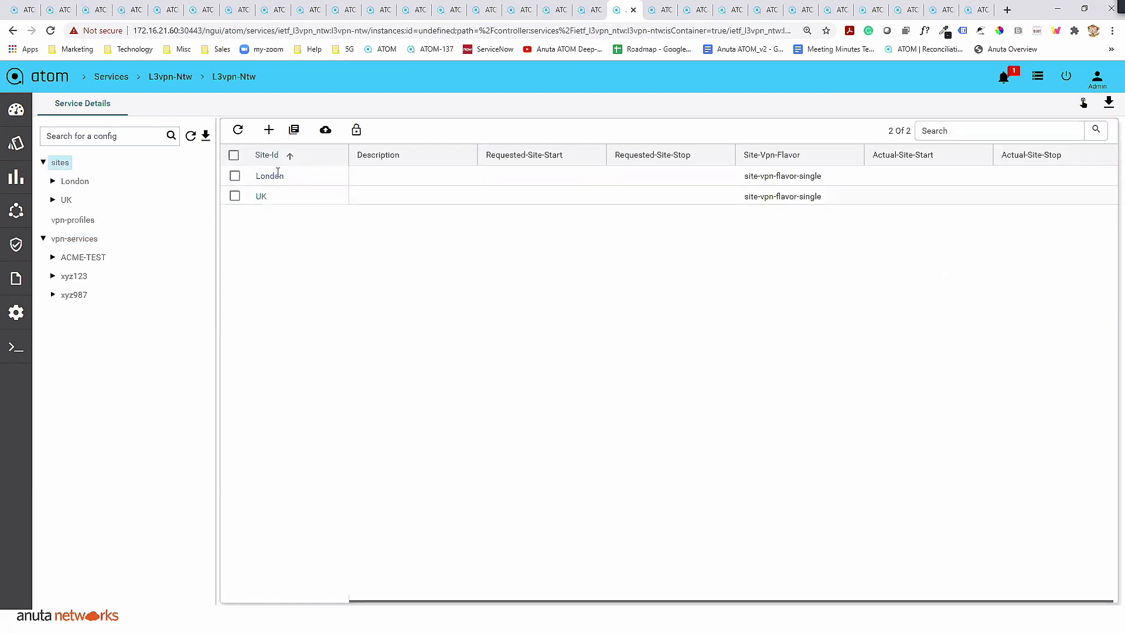
pyautogui.click(53, 181)
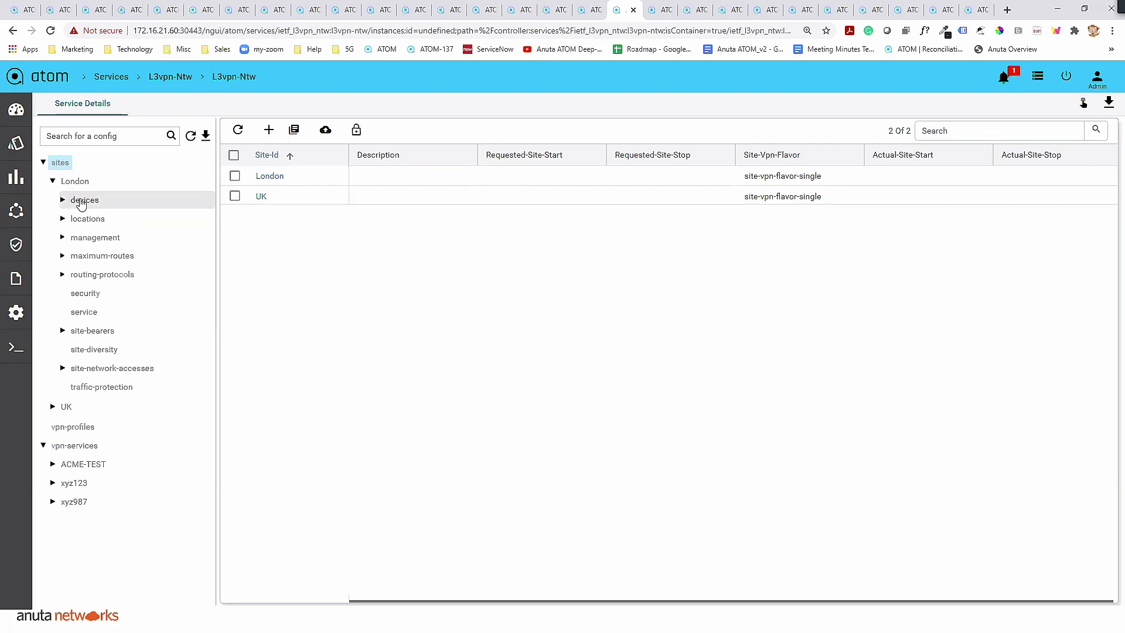
pyautogui.click(82, 201)
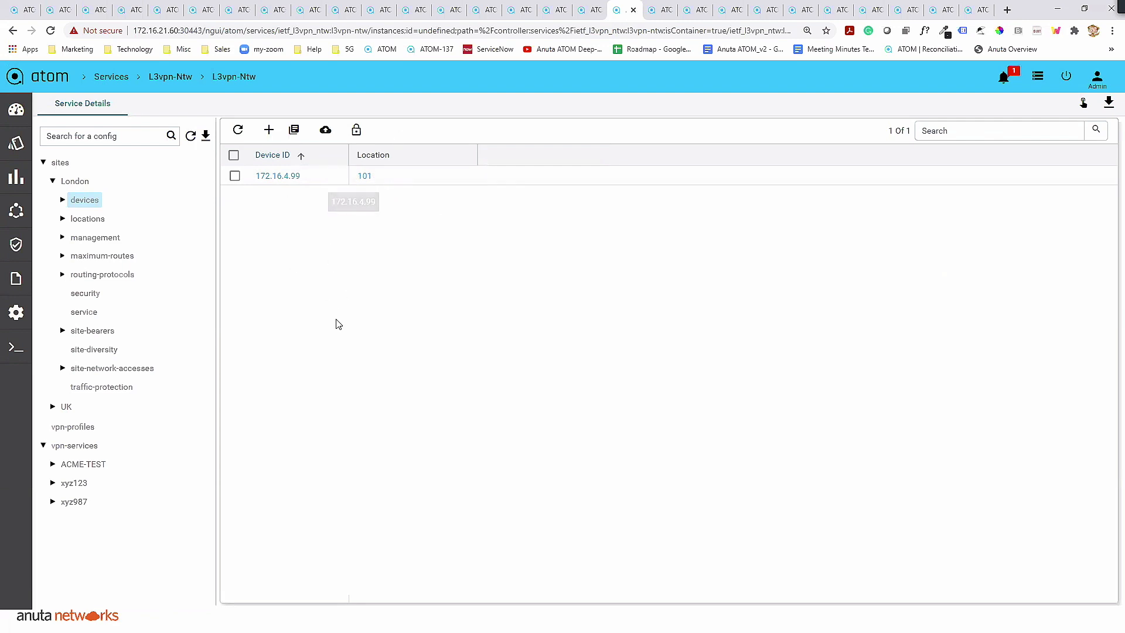
pyautogui.click(62, 331)
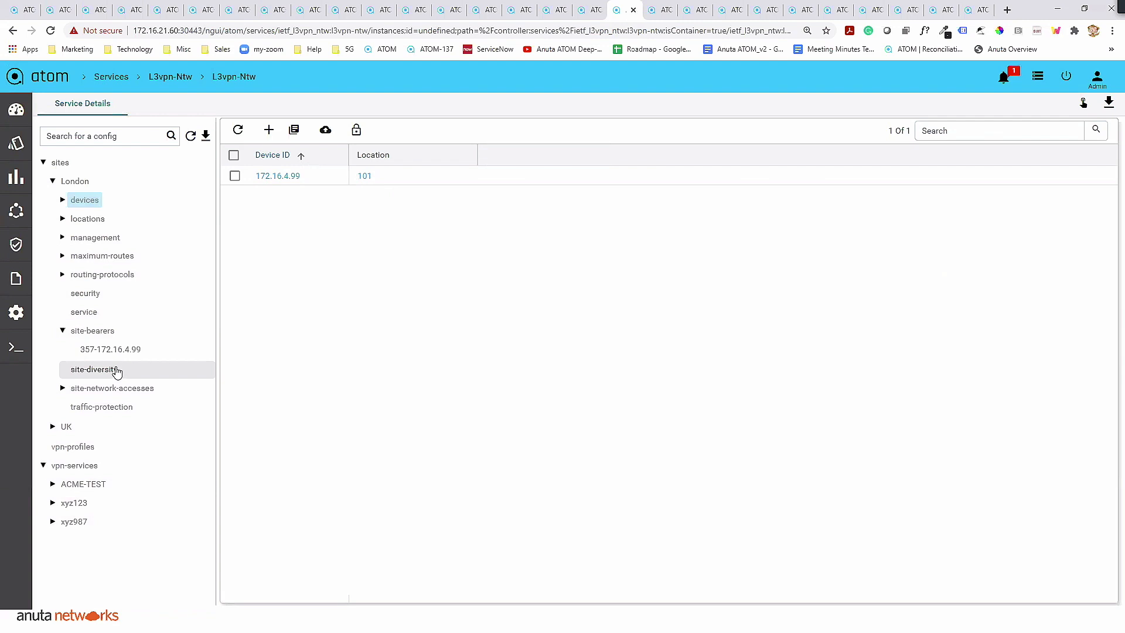
pyautogui.click(106, 349)
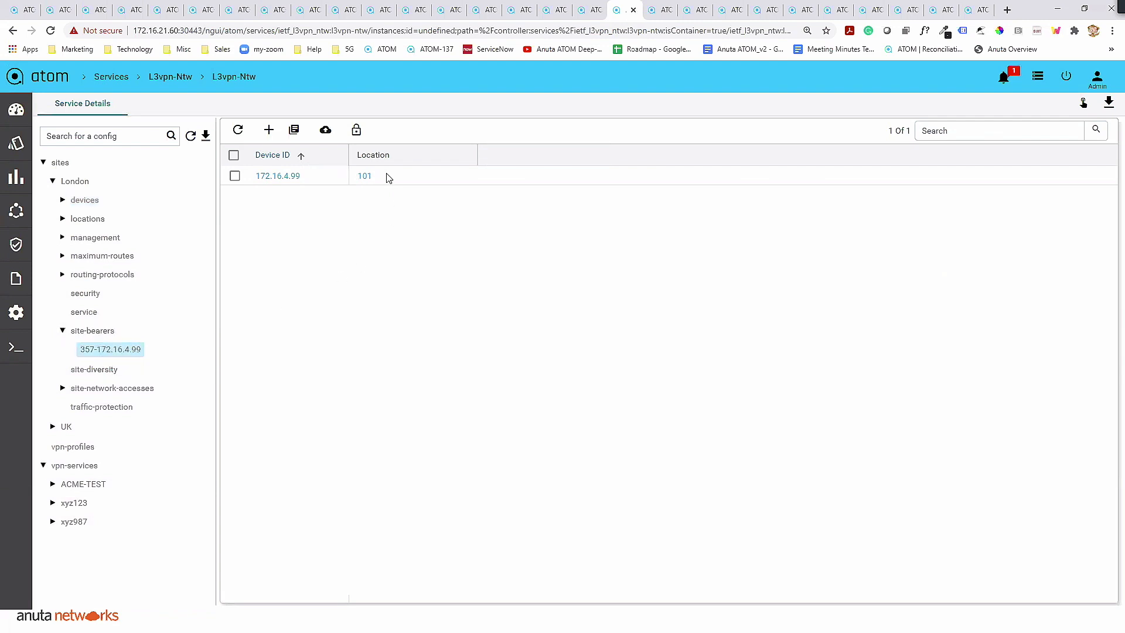
pyautogui.click(93, 331)
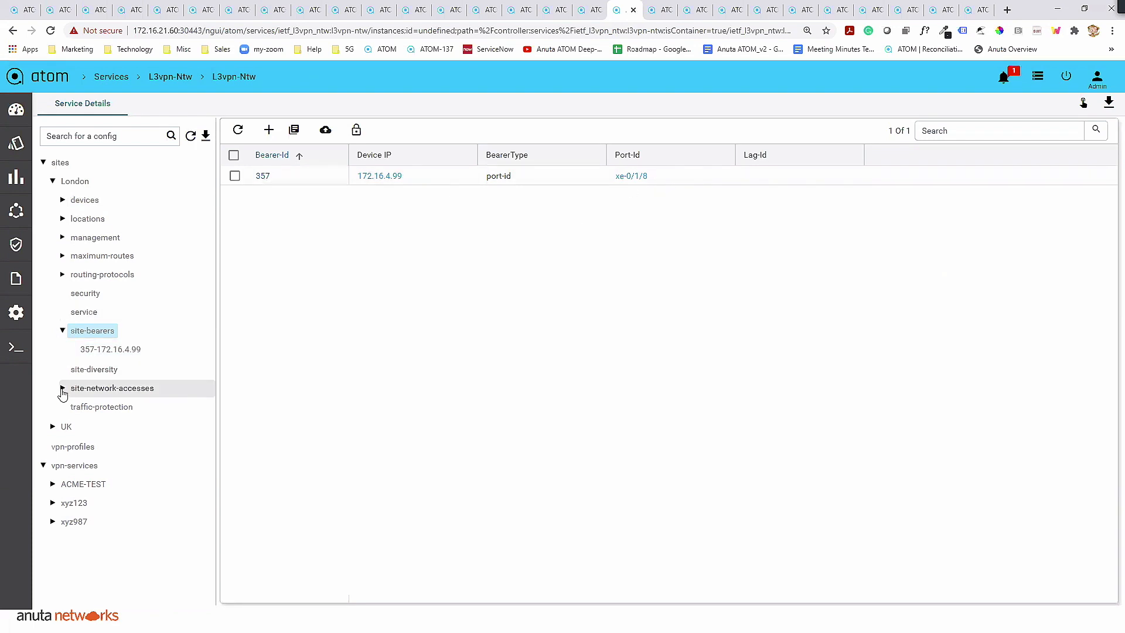
# - Inspect the London site's network accesses, including the London access's bearer connection, tagged-interface options and routing protocols
pyautogui.click(62, 389)
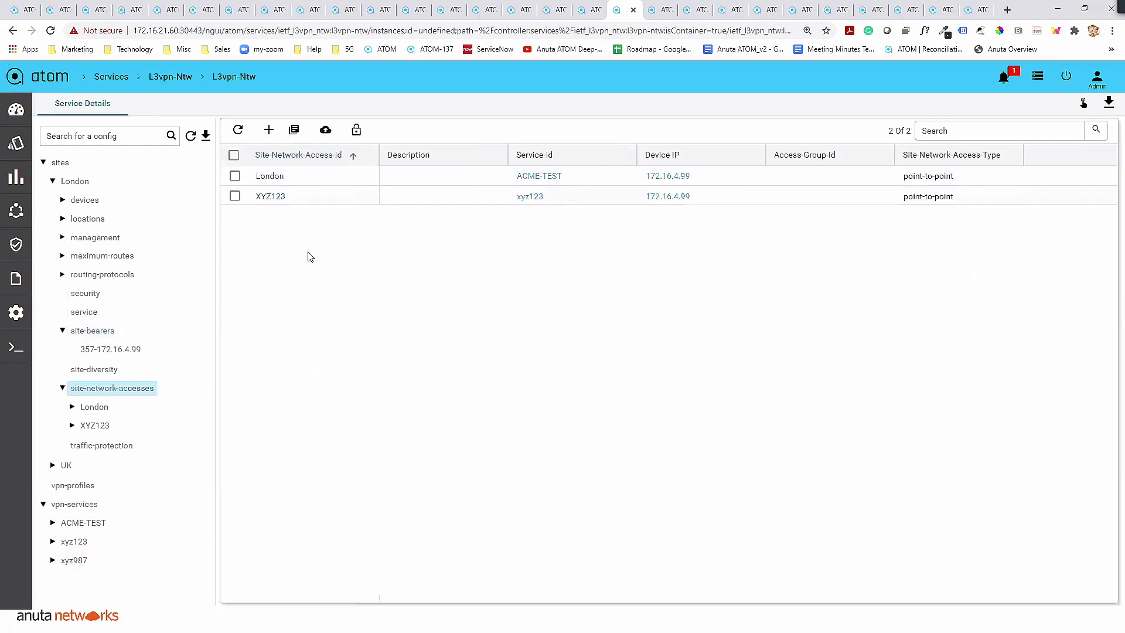
pyautogui.click(73, 408)
pyautogui.scroll(-3, 99, 399)
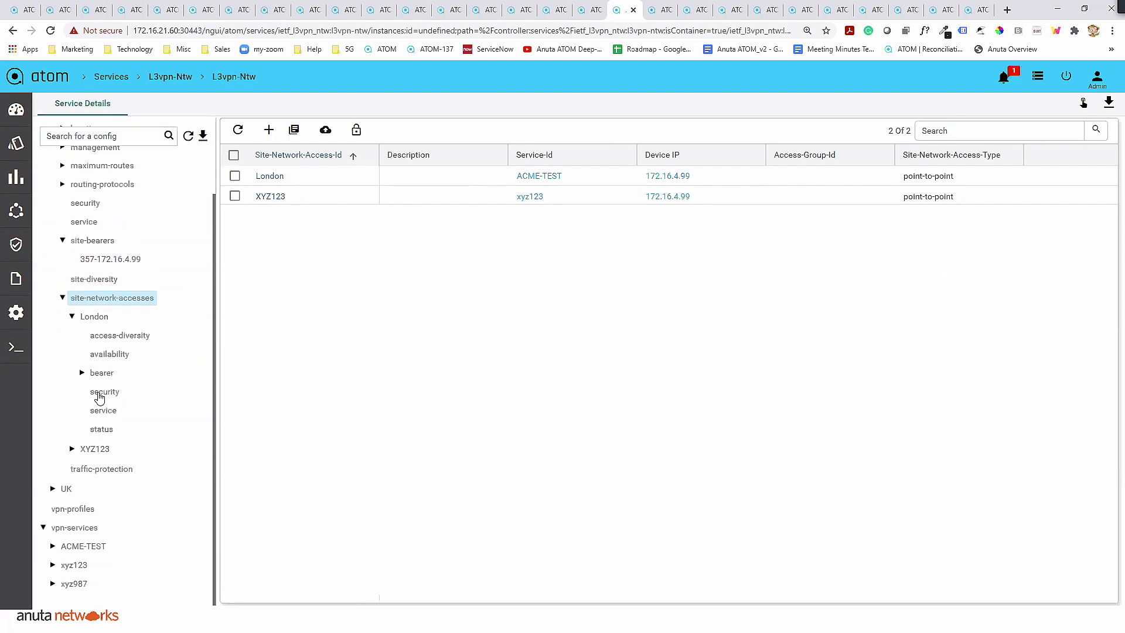
pyautogui.click(83, 372)
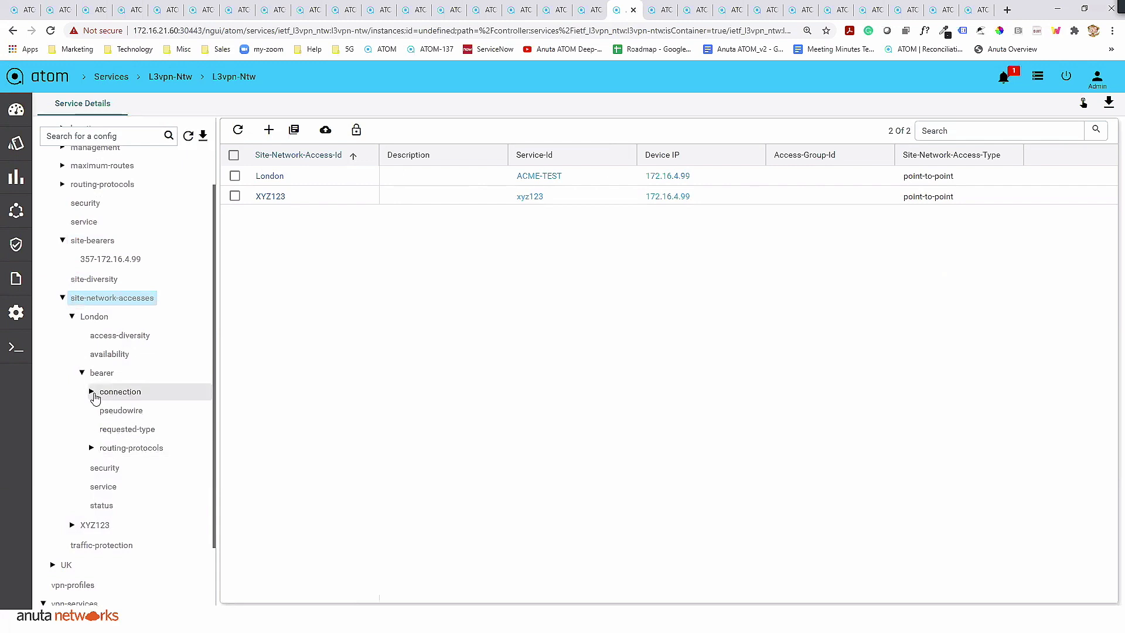
pyautogui.click(93, 392)
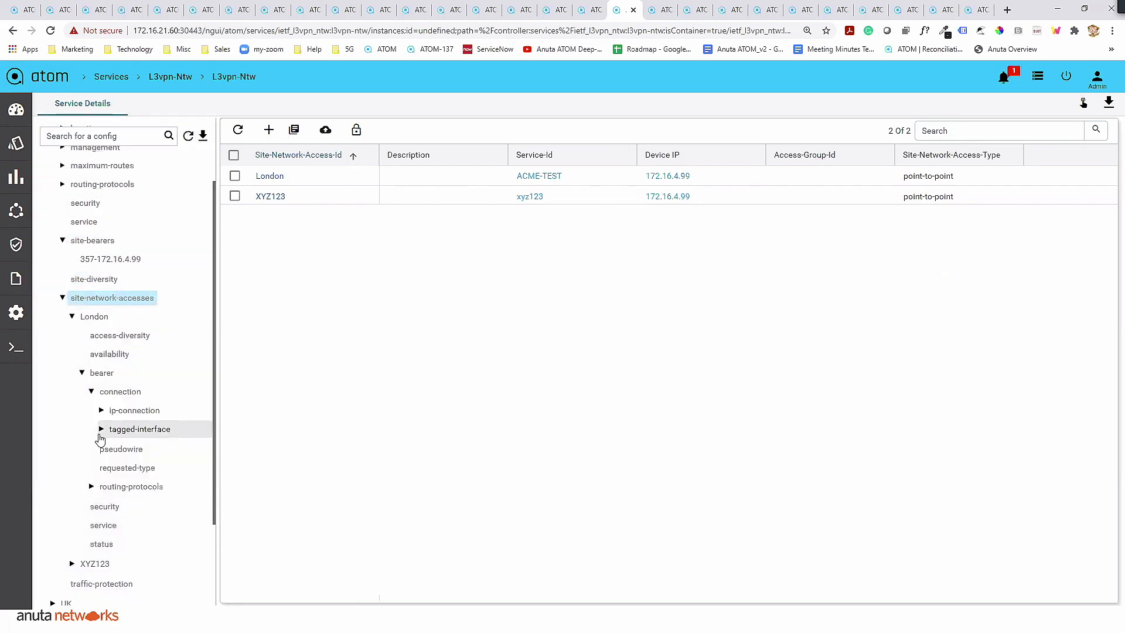
pyautogui.click(102, 429)
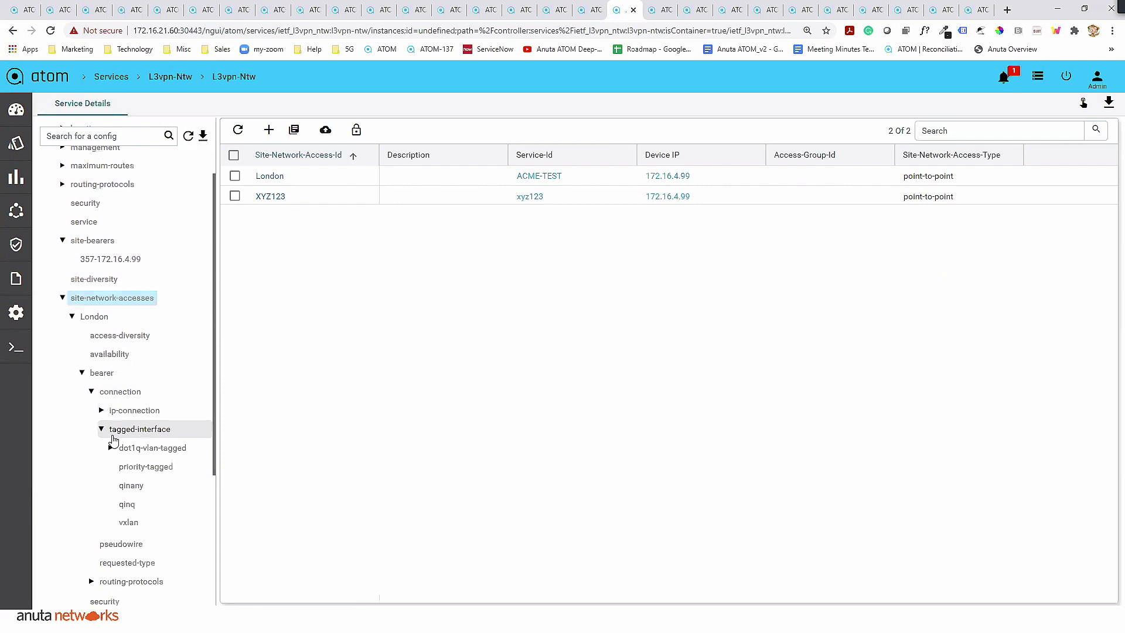
pyautogui.scroll(-1, 113, 439)
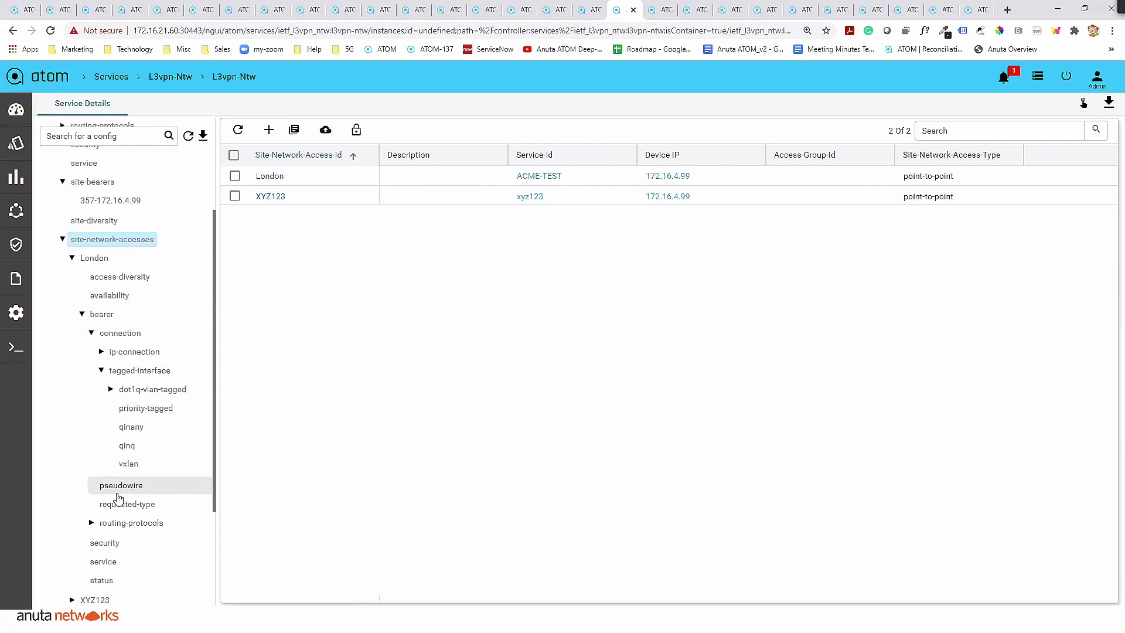
pyautogui.click(92, 522)
pyautogui.scroll(-2, 152, 469)
pyautogui.scroll(3, 143, 455)
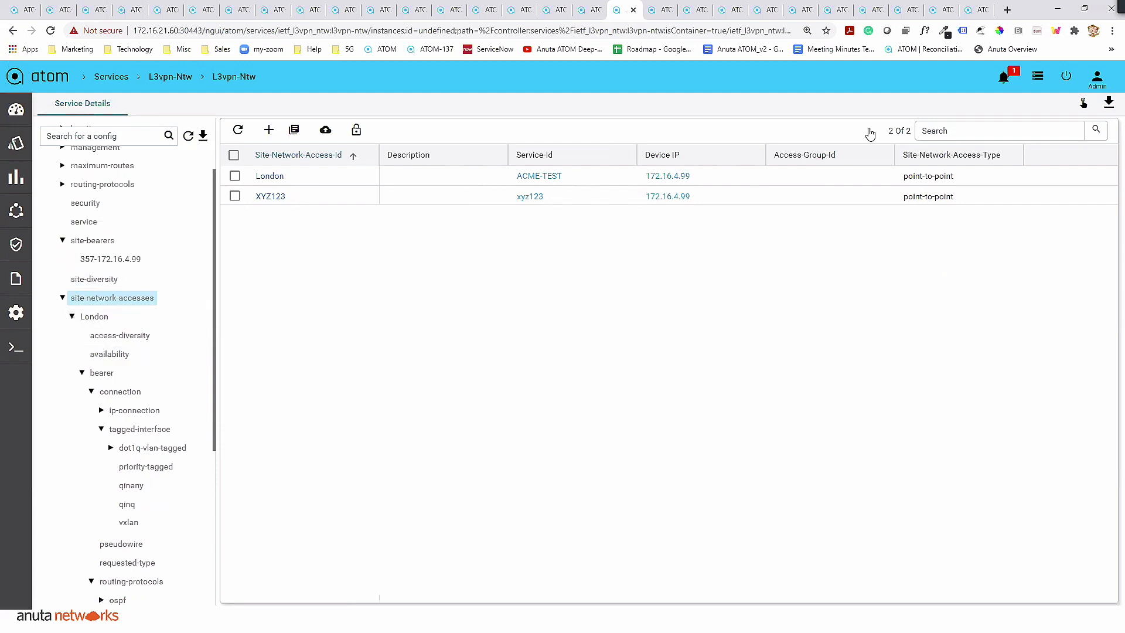
# - Search the tasks for XYZ123 and open the details of the "Create: site-network-access XYZ123" task
pyautogui.click(1038, 76)
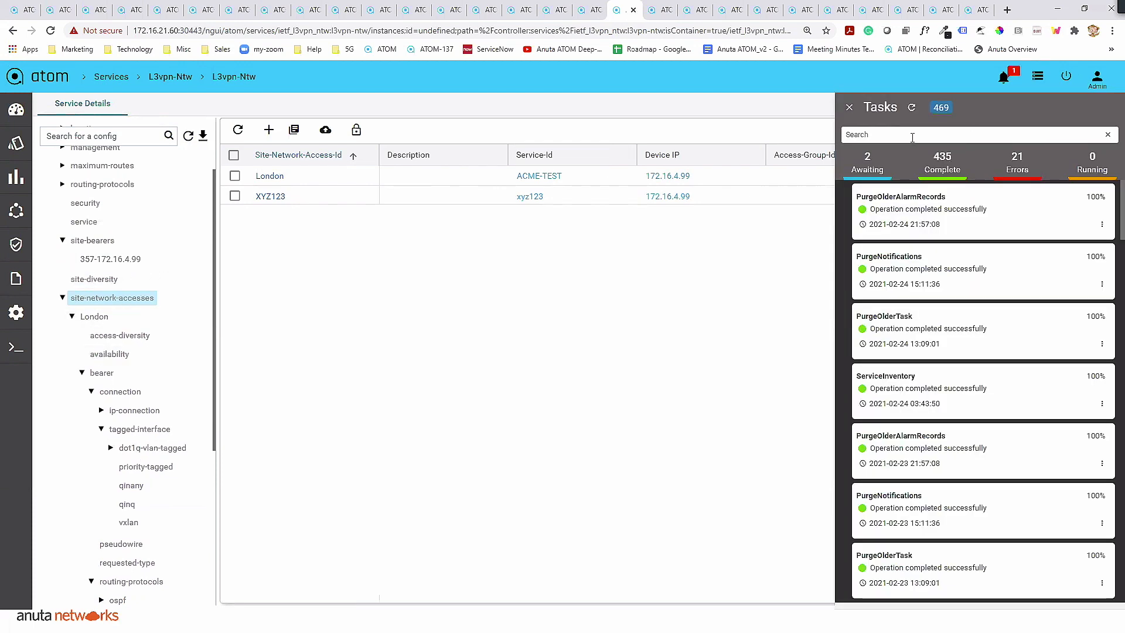
pyautogui.click(912, 137)
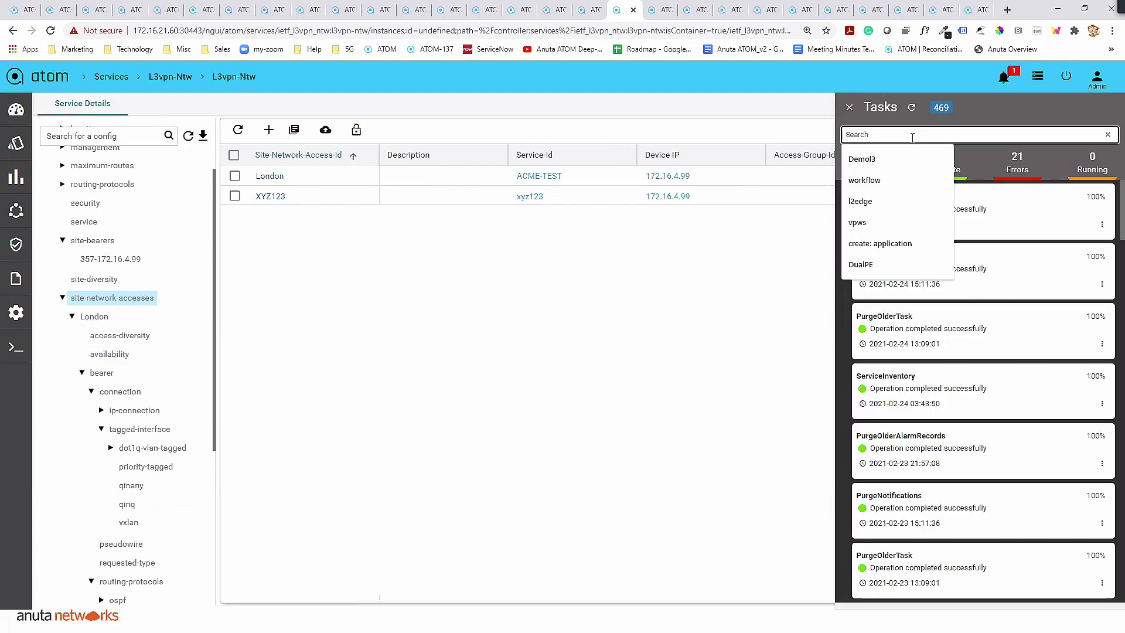
pyautogui.write('XYZ1')
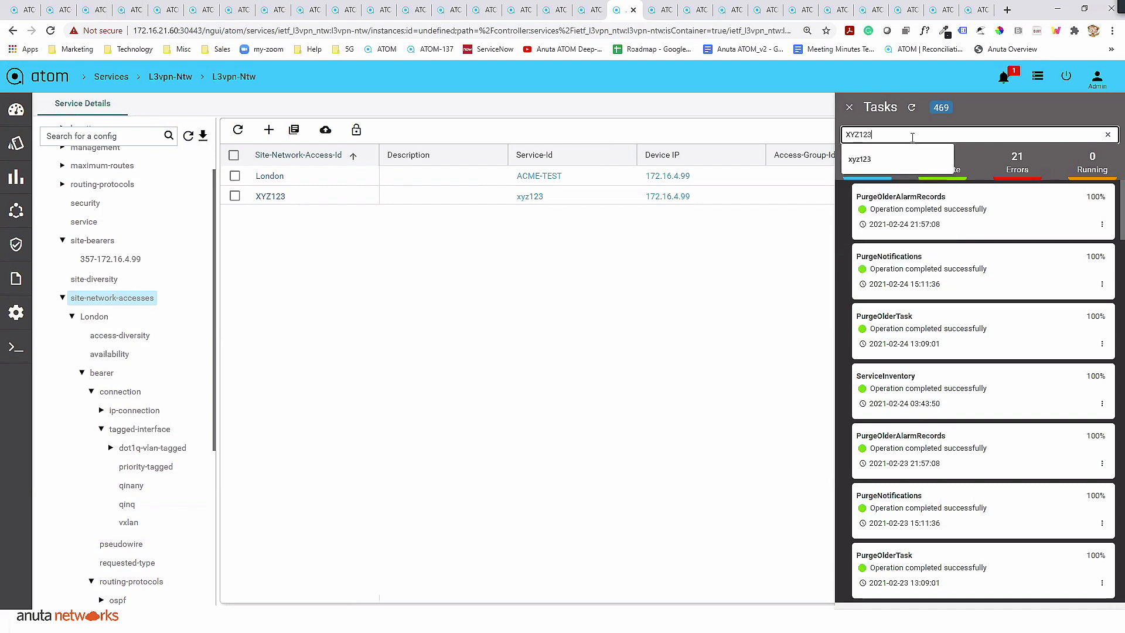
pyautogui.write('23')
pyautogui.press('Return')
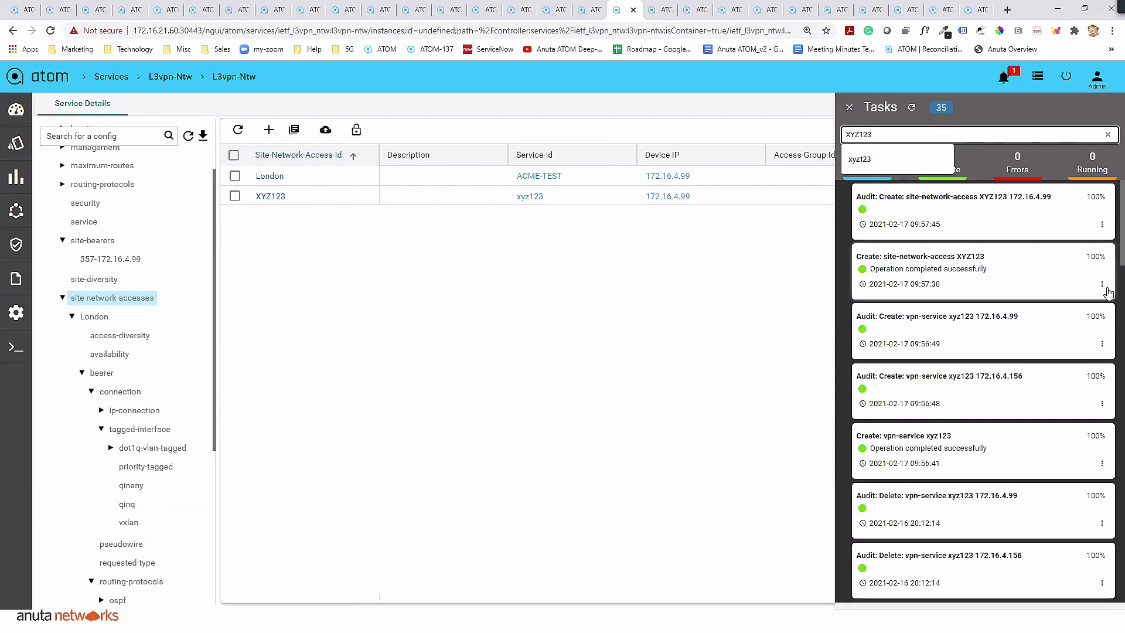
pyautogui.click(1102, 284)
pyautogui.click(1096, 306)
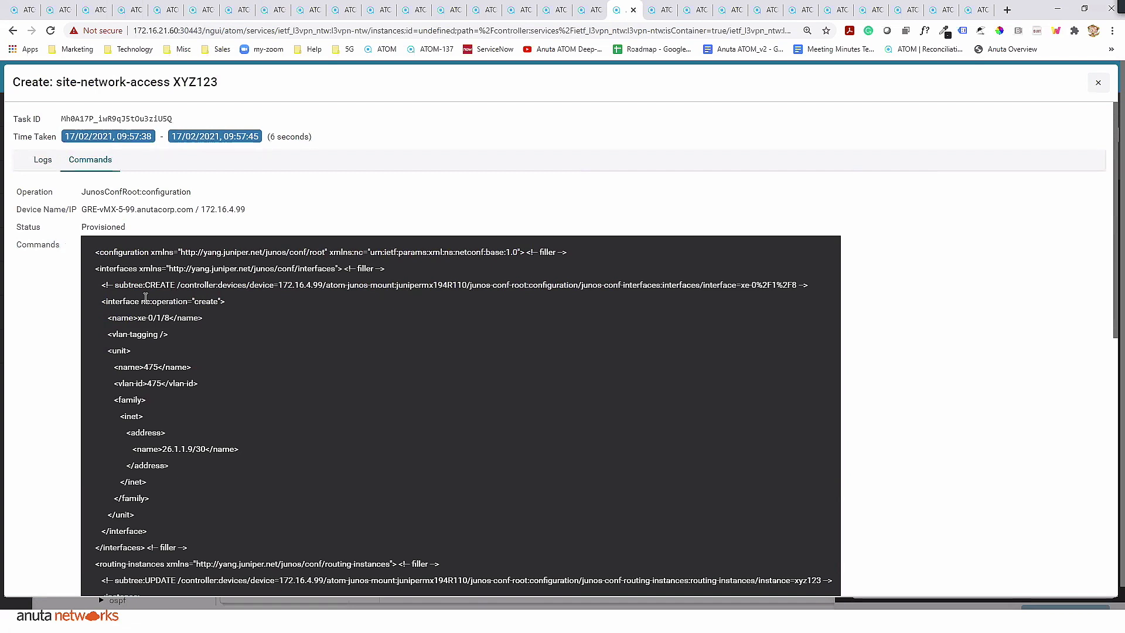
# - Review the device commands provisioned by the site-network-access task, and close its details and the task list
pyautogui.scroll(-3, 146, 296)
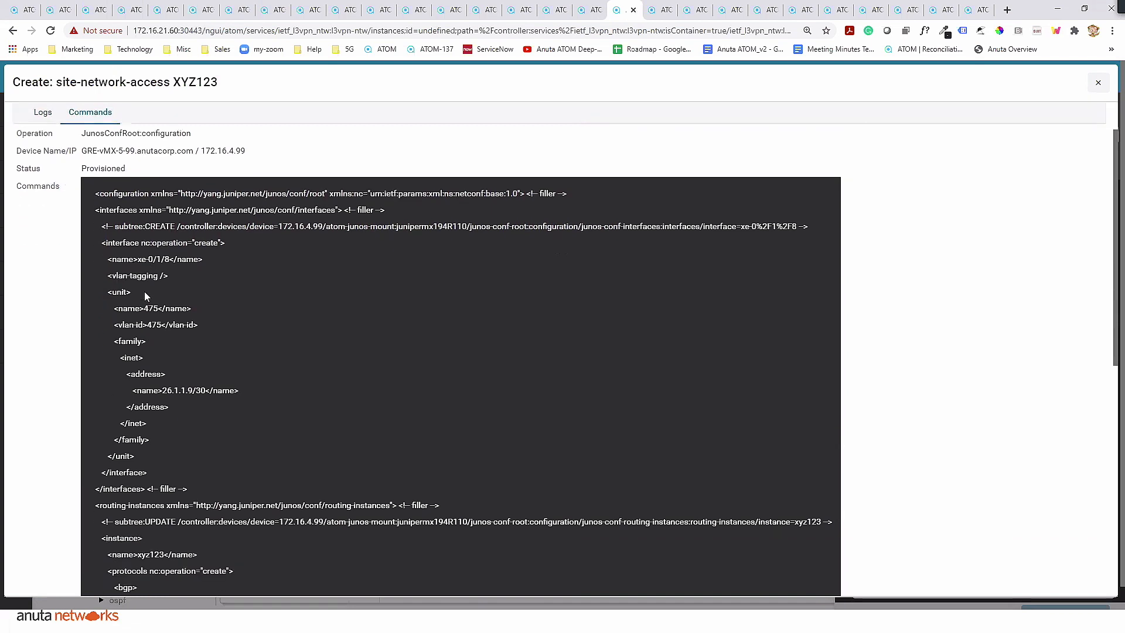
pyautogui.scroll(-5, 145, 292)
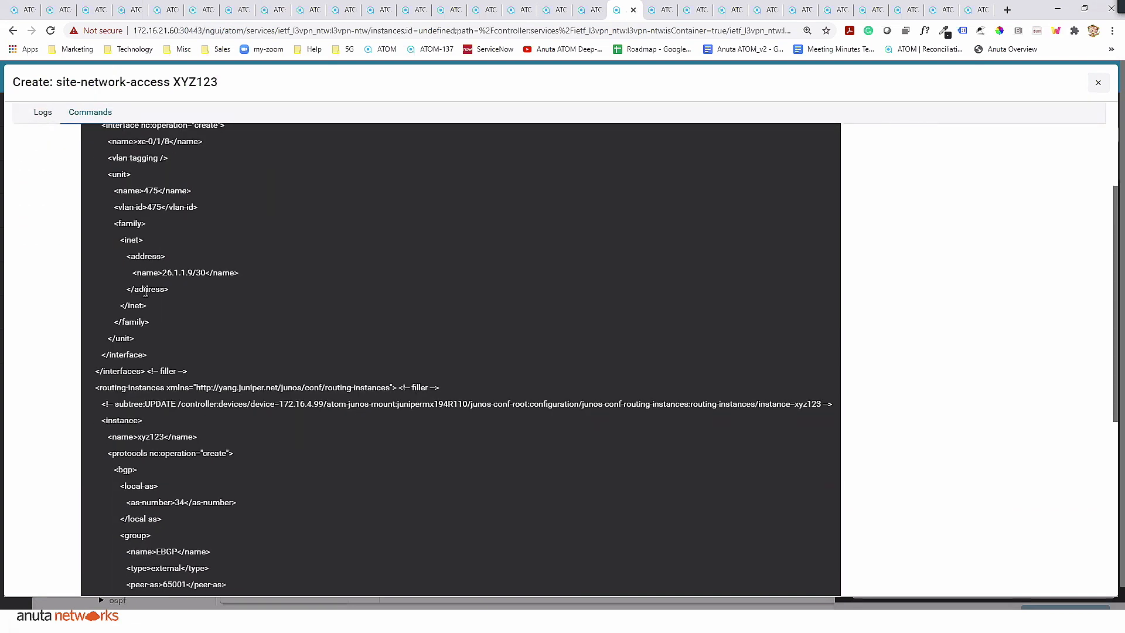
pyautogui.scroll(-2, 144, 292)
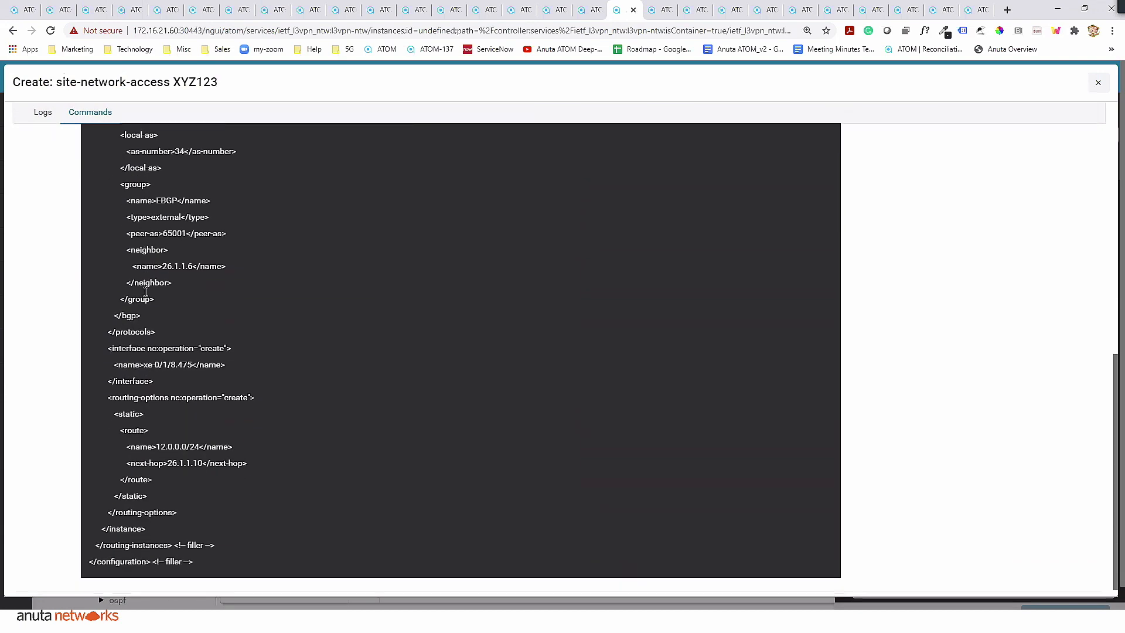
pyautogui.scroll(10, 145, 291)
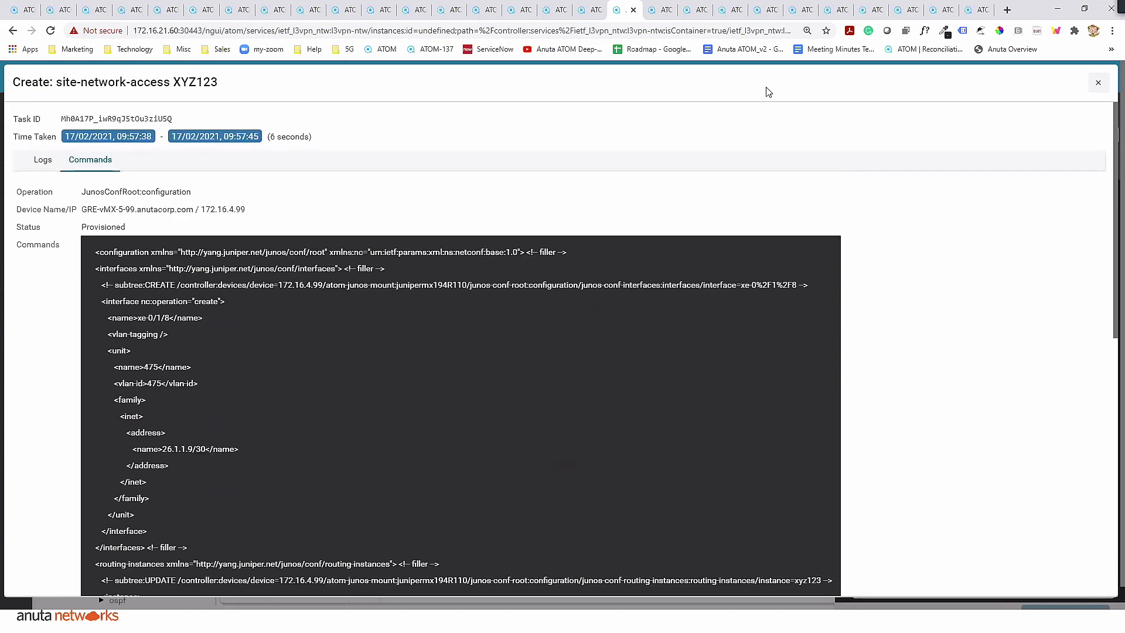
pyautogui.click(1098, 82)
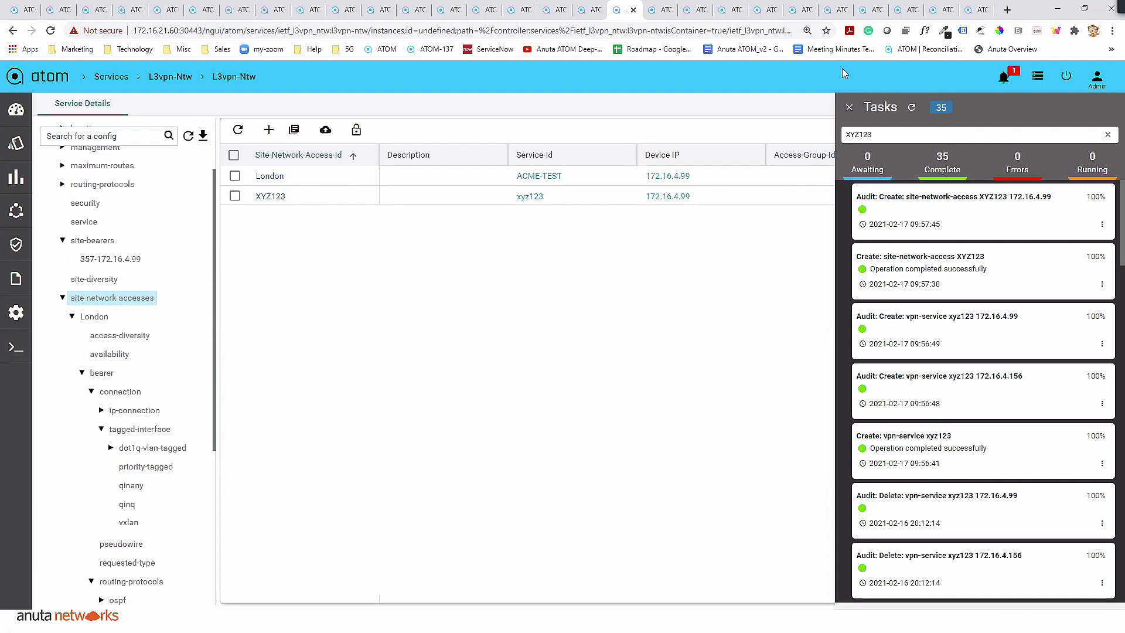
pyautogui.click(849, 107)
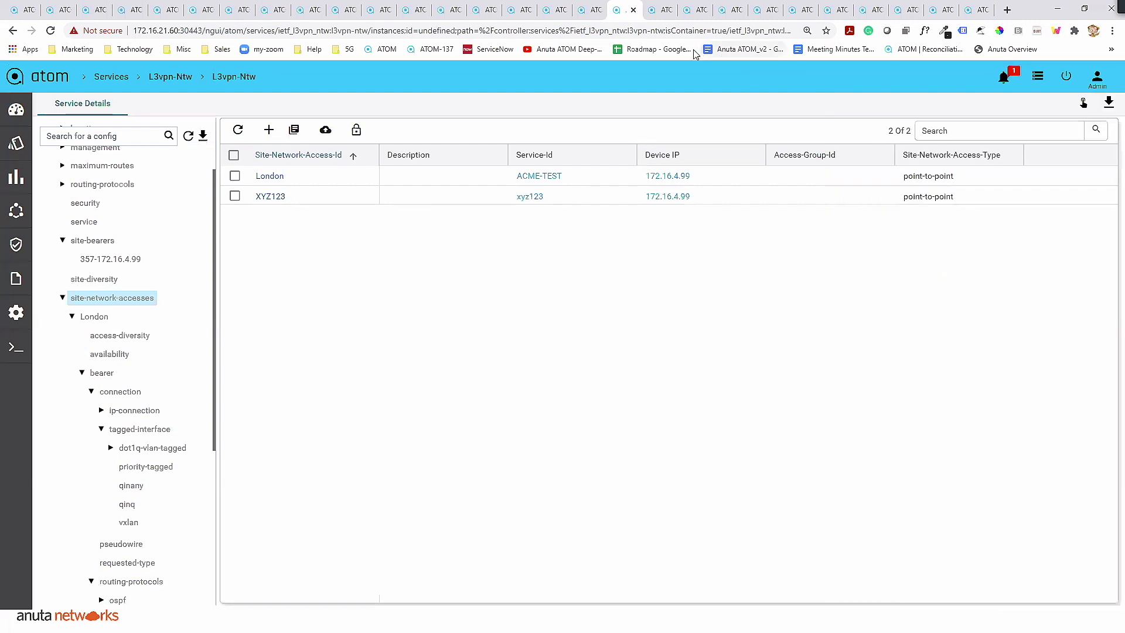
# - Switch to the OpenConfig-based L2VPN service instance and inspect its VPN services and the network accesses of site S211
pyautogui.click(654, 15)
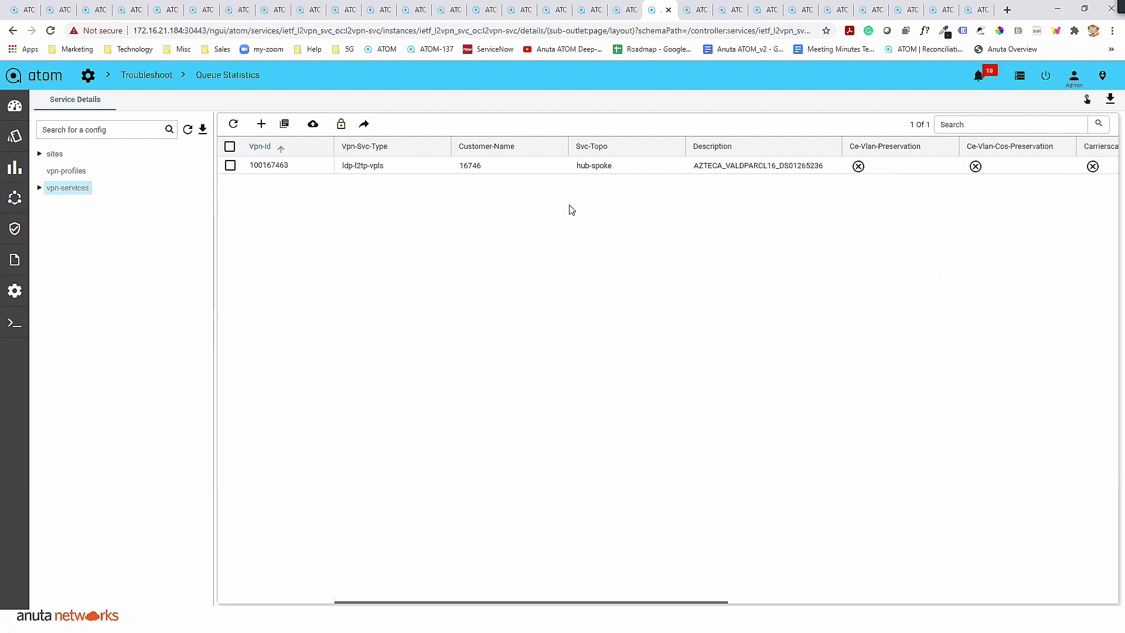
pyautogui.click(39, 187)
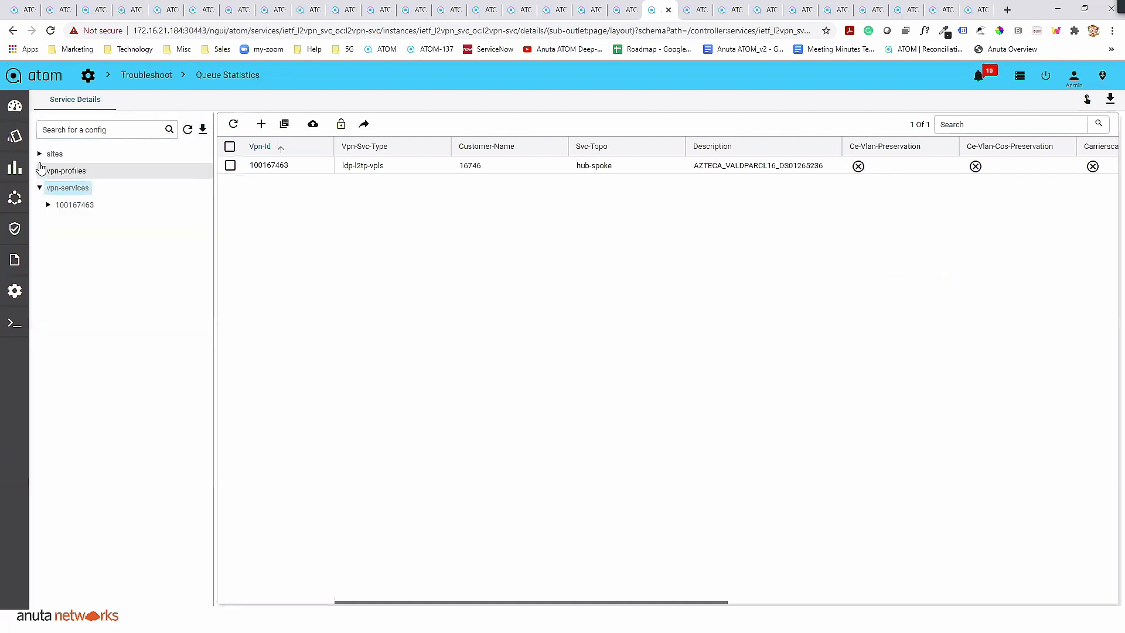
pyautogui.click(39, 154)
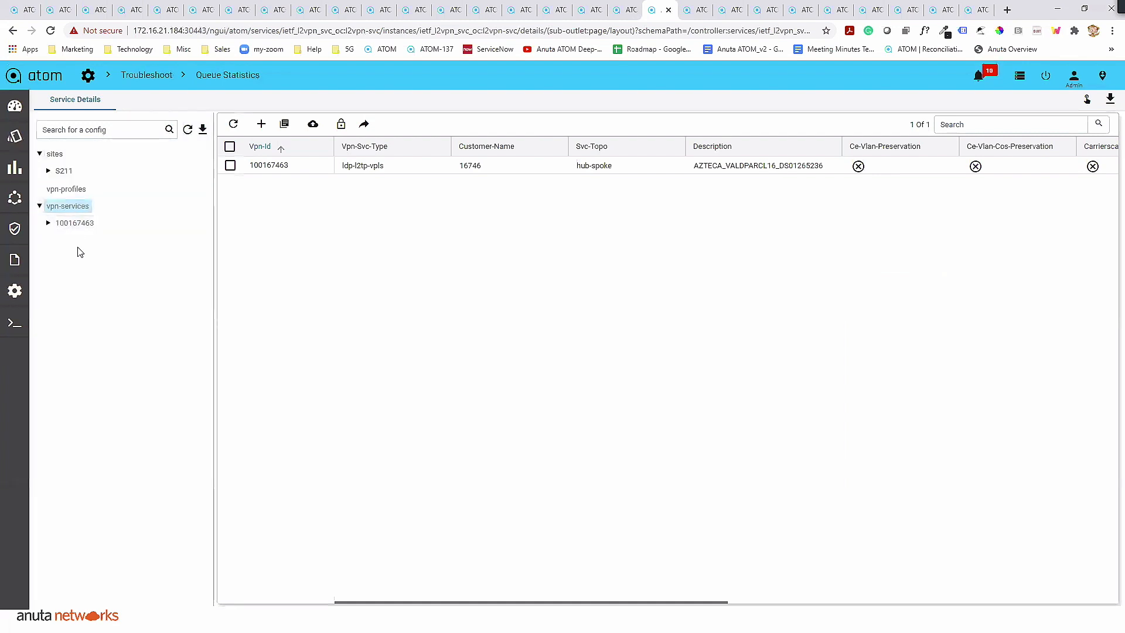
pyautogui.click(49, 171)
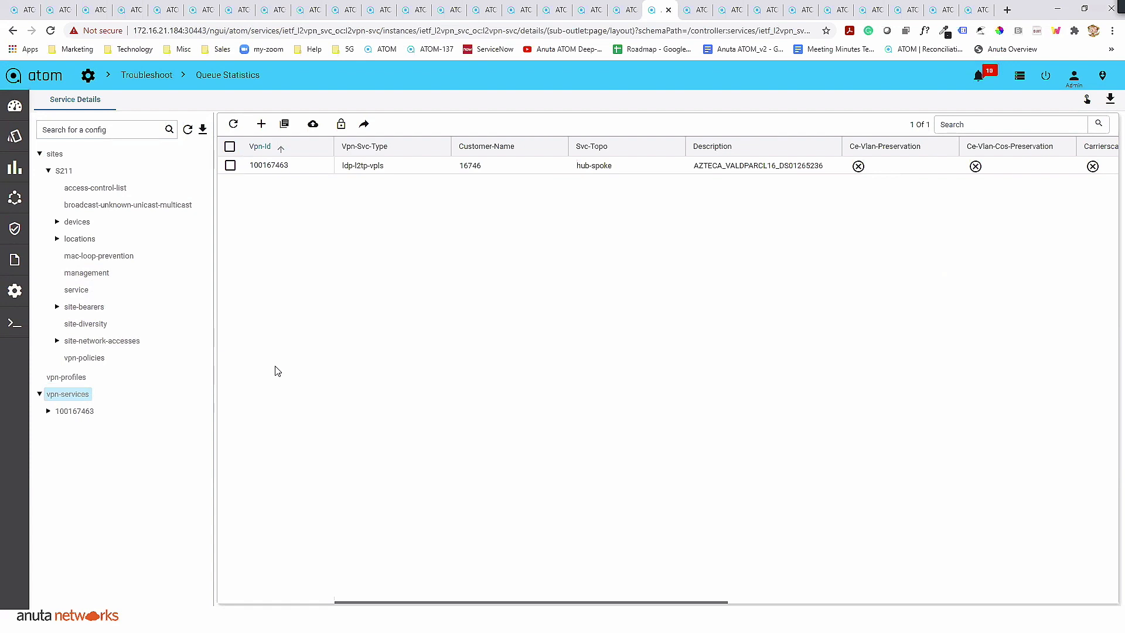
pyautogui.click(57, 341)
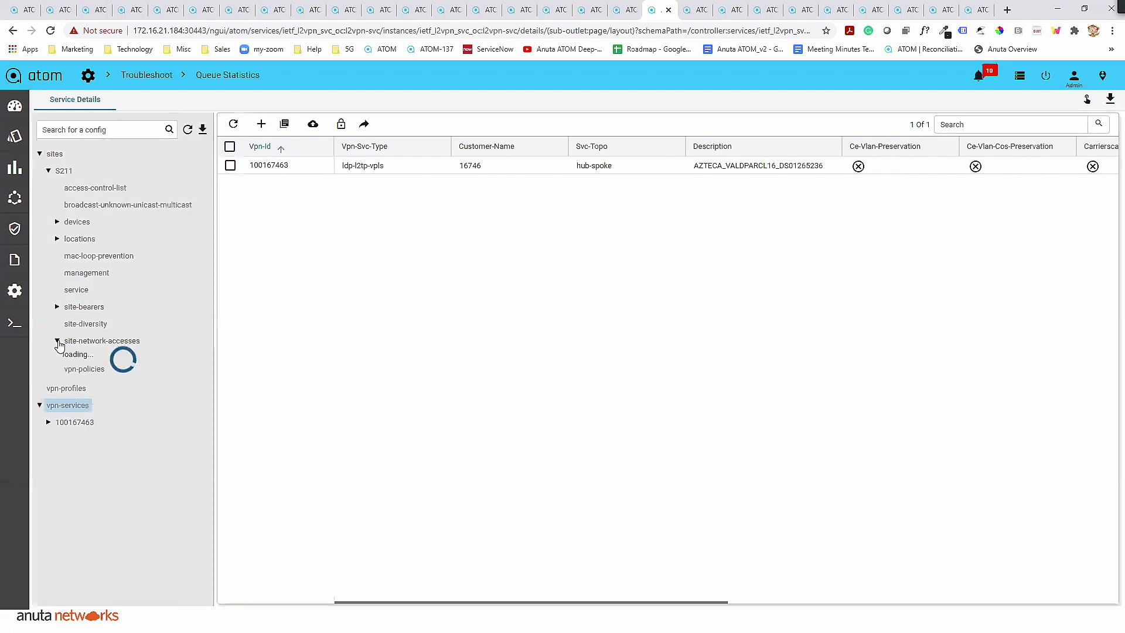
pyautogui.click(84, 345)
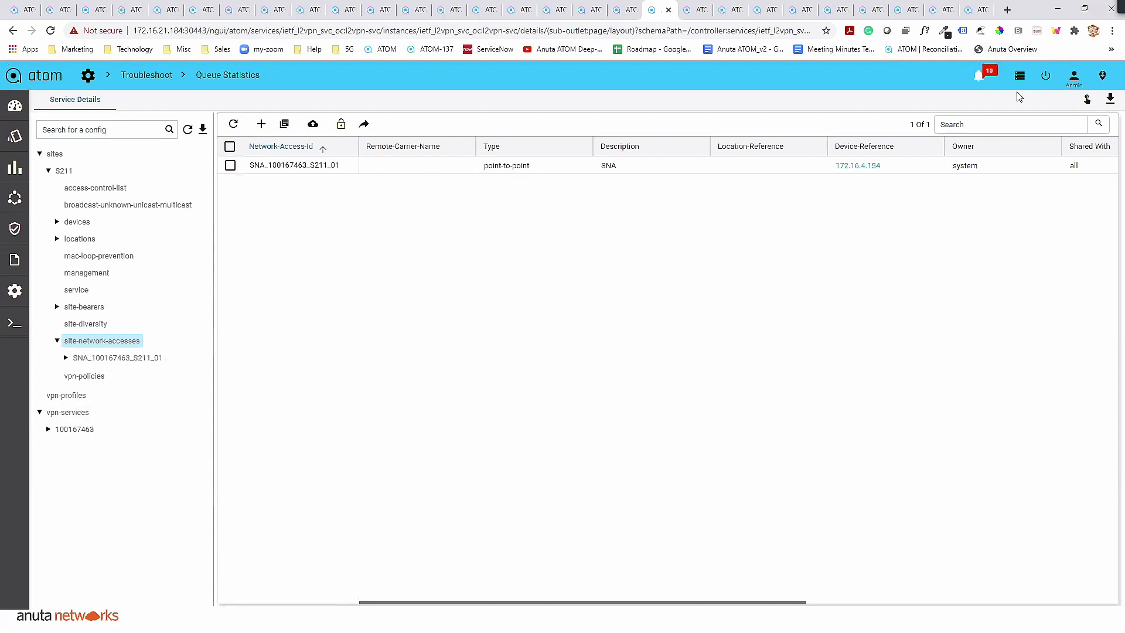
# - Search the tasks for 100167 and show the commands of the "Create: site-network-access SNA_100167463_S211_01" task
pyautogui.click(1019, 76)
pyautogui.click(976, 129)
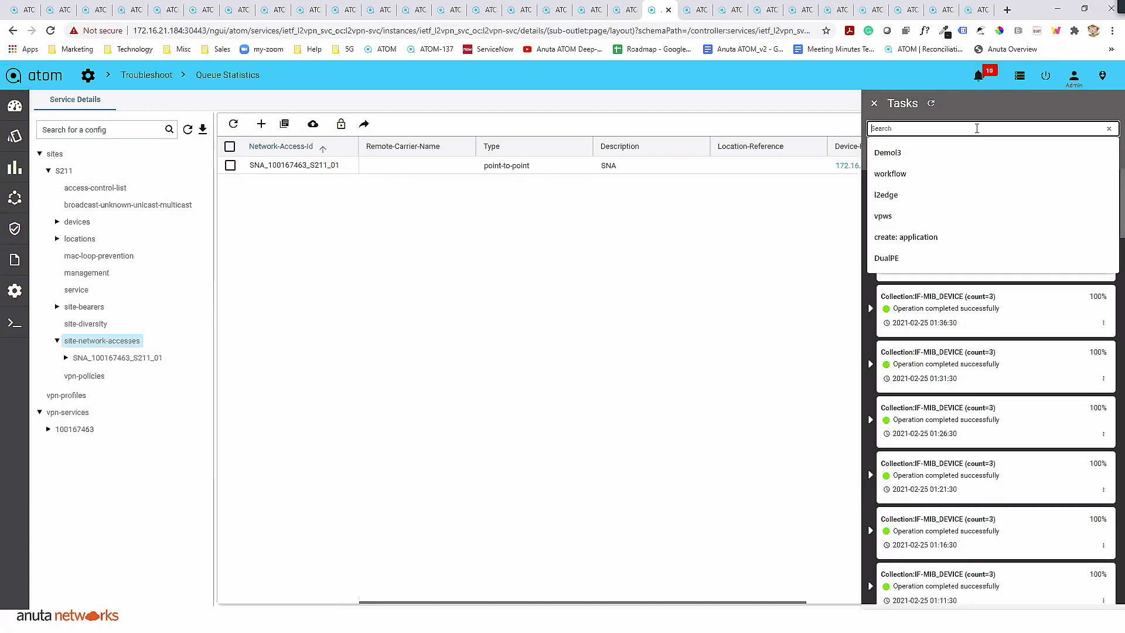
pyautogui.write('100167')
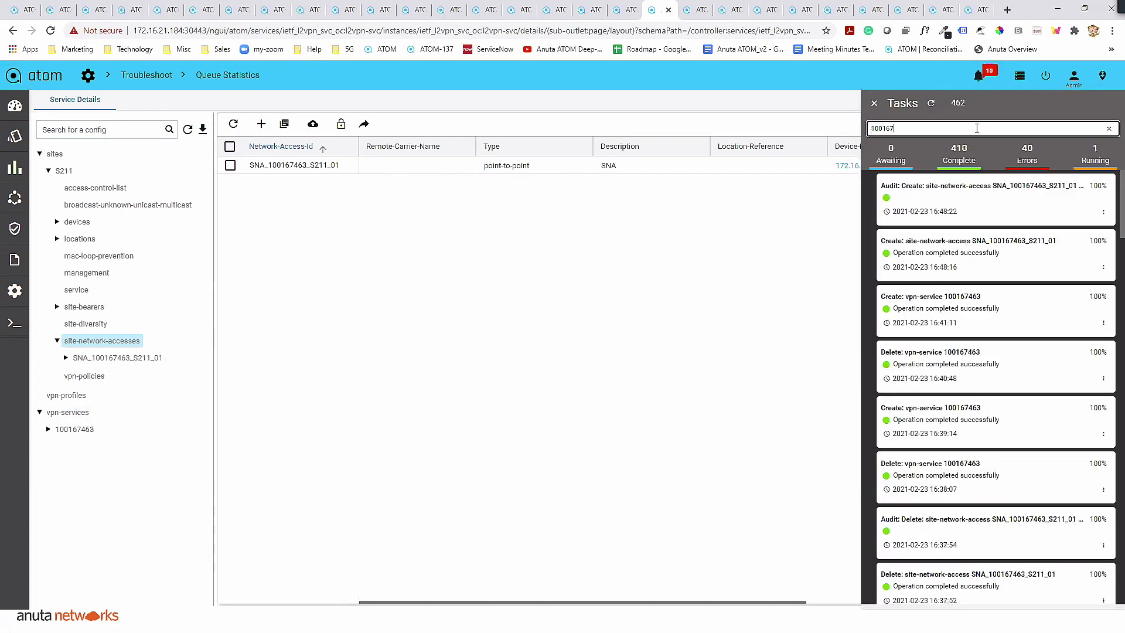
pyautogui.click(1103, 268)
pyautogui.click(1096, 285)
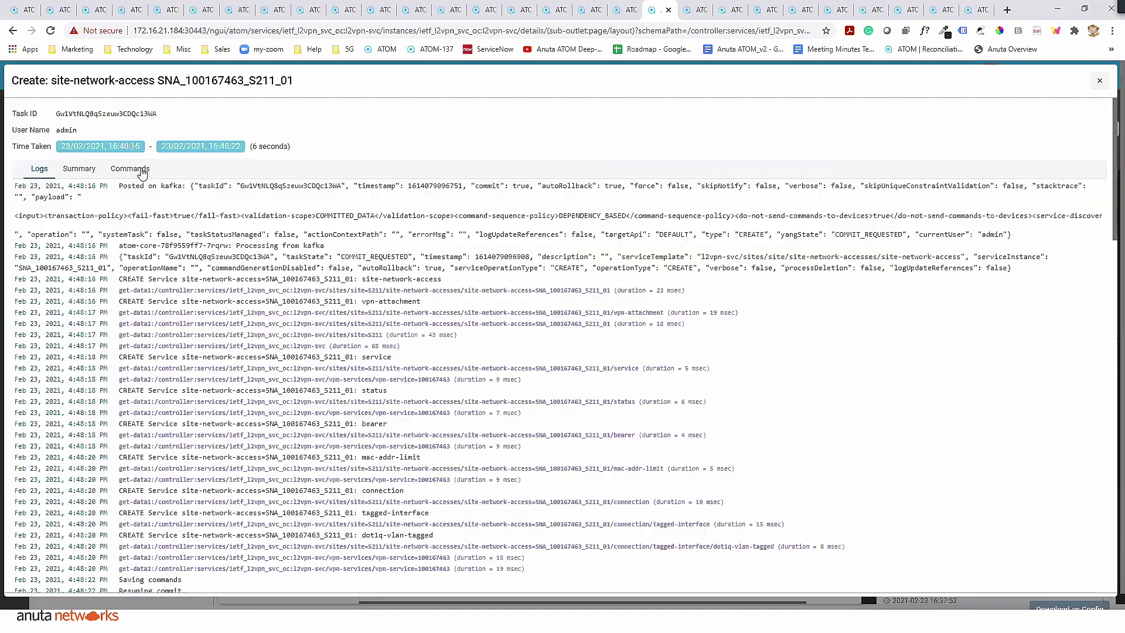
pyautogui.click(130, 168)
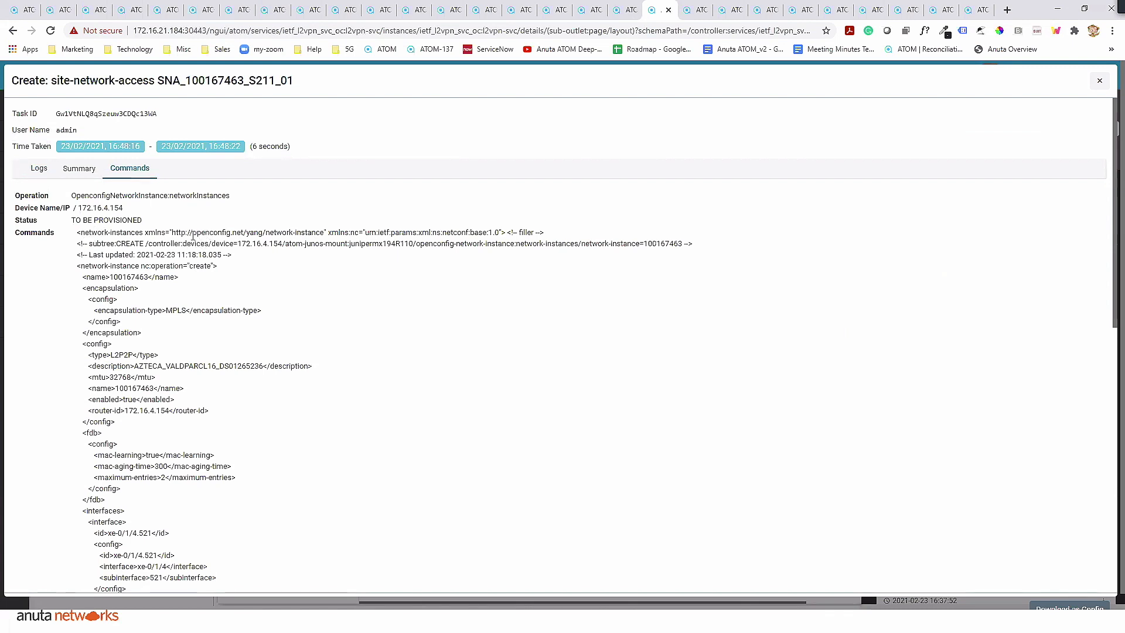
# - Review the OpenConfig network-instance and interface commands generated for the L2VPN site network access, and close the task details
pyautogui.moveTo(198, 234); pyautogui.dragTo(250, 233)
pyautogui.click(336, 325)
pyautogui.scroll(-4, 101, 304)
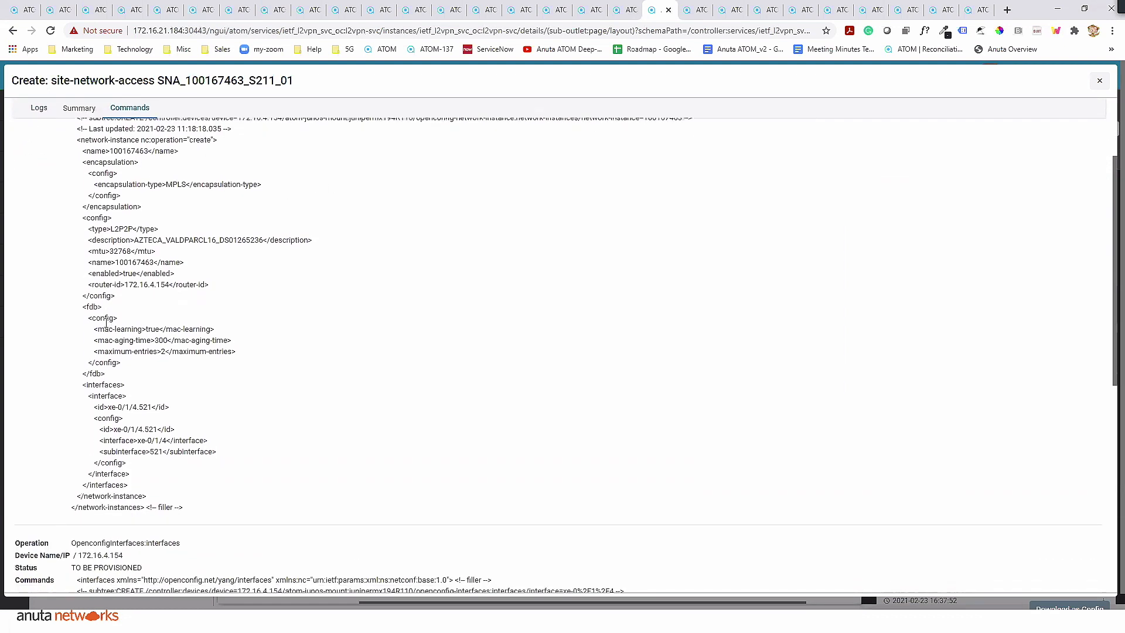
pyautogui.scroll(-6, 105, 322)
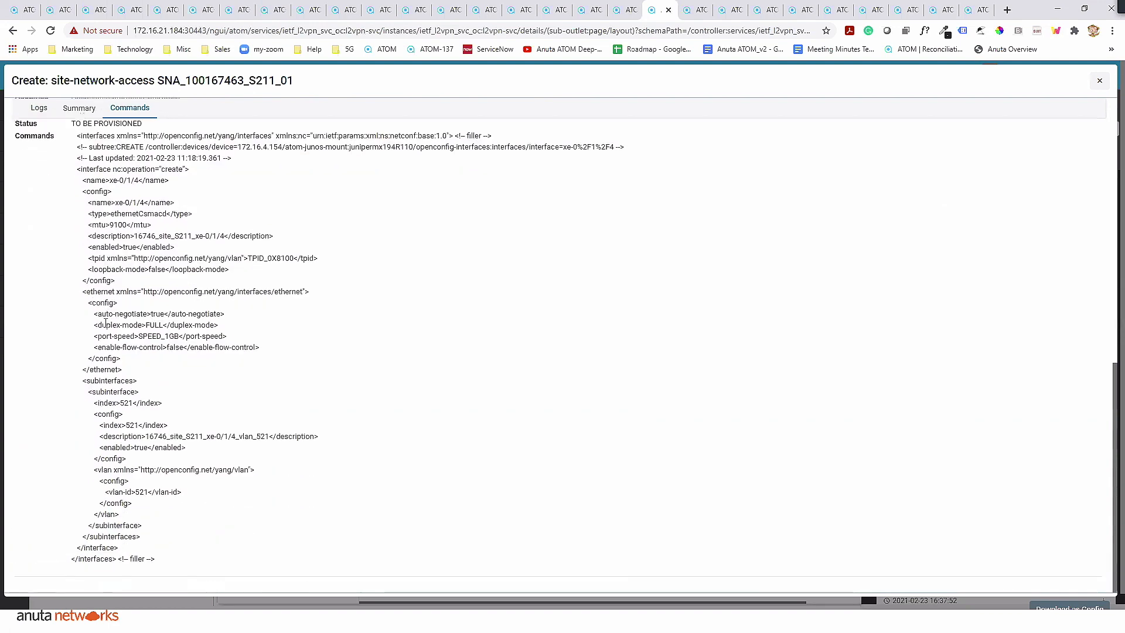
pyautogui.scroll(12, 105, 322)
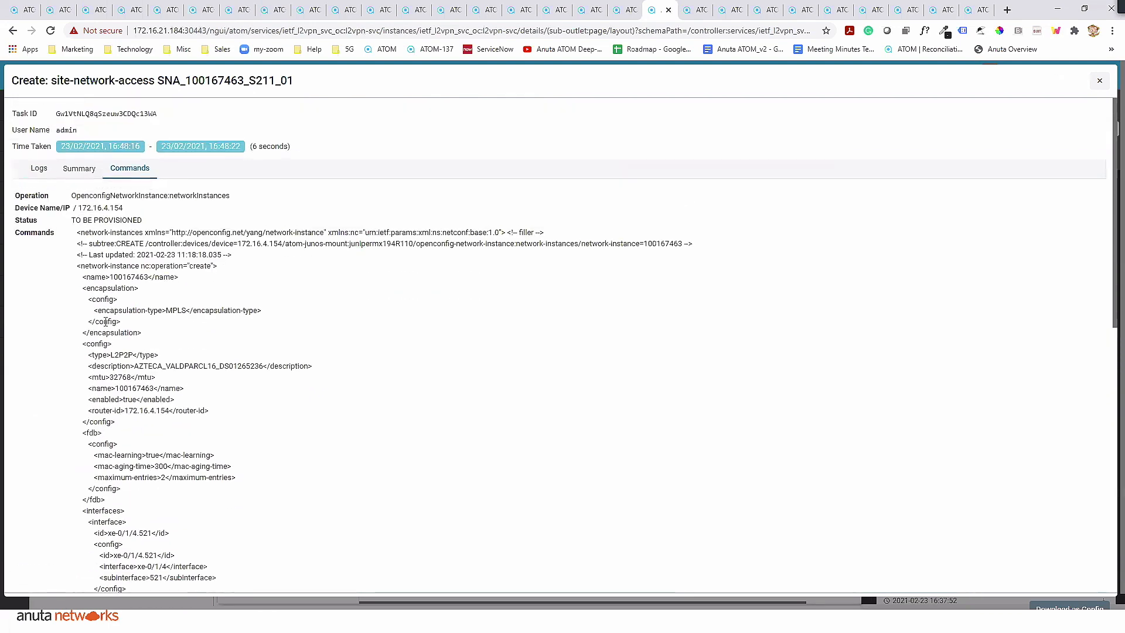
pyautogui.click(1099, 79)
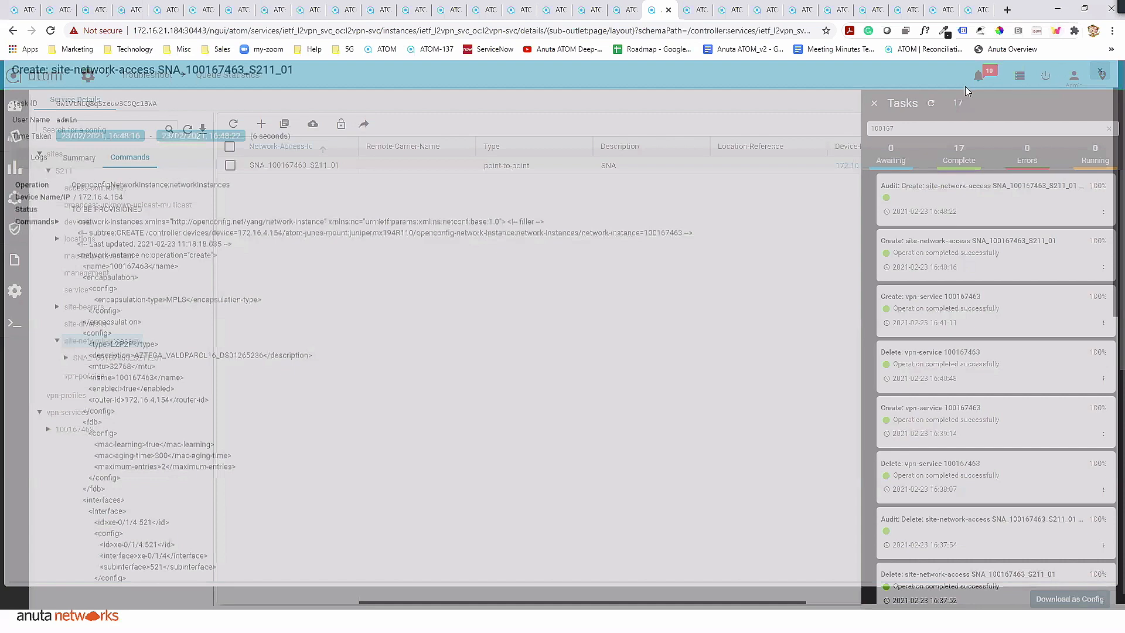
# - Turn off highlight mode in the browser's highlighter extension
pyautogui.rightClick(1055, 31)
pyautogui.moveTo(1060, 66)
pyautogui.click(964, 86)
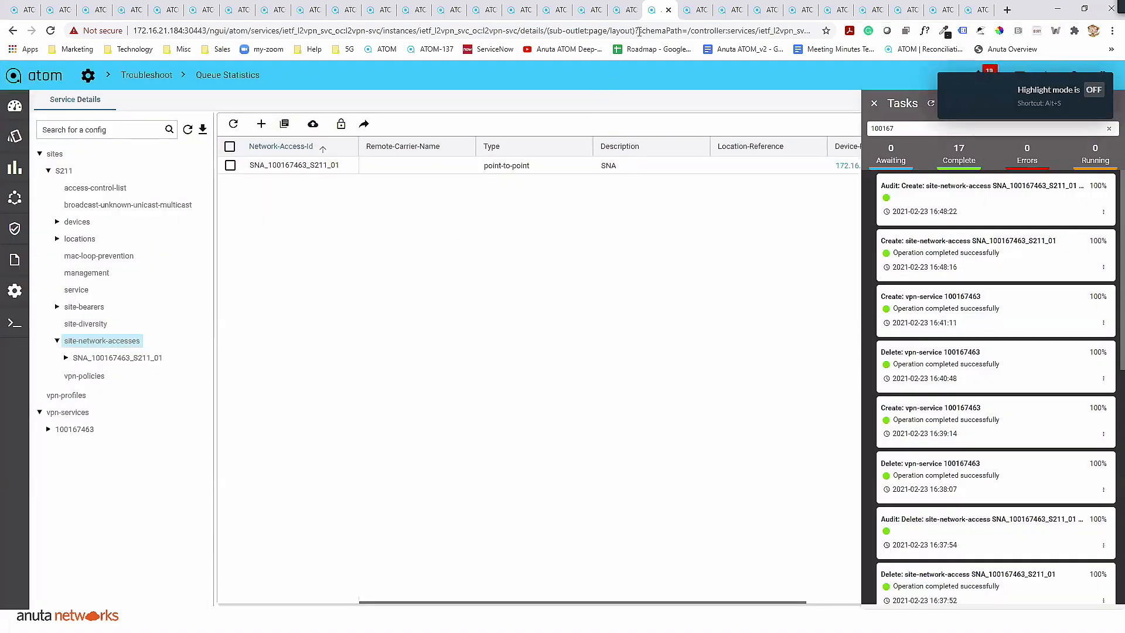
# - Switch to the OpenConfig-based L3VPN service instance and expand its VPN services
pyautogui.click(691, 10)
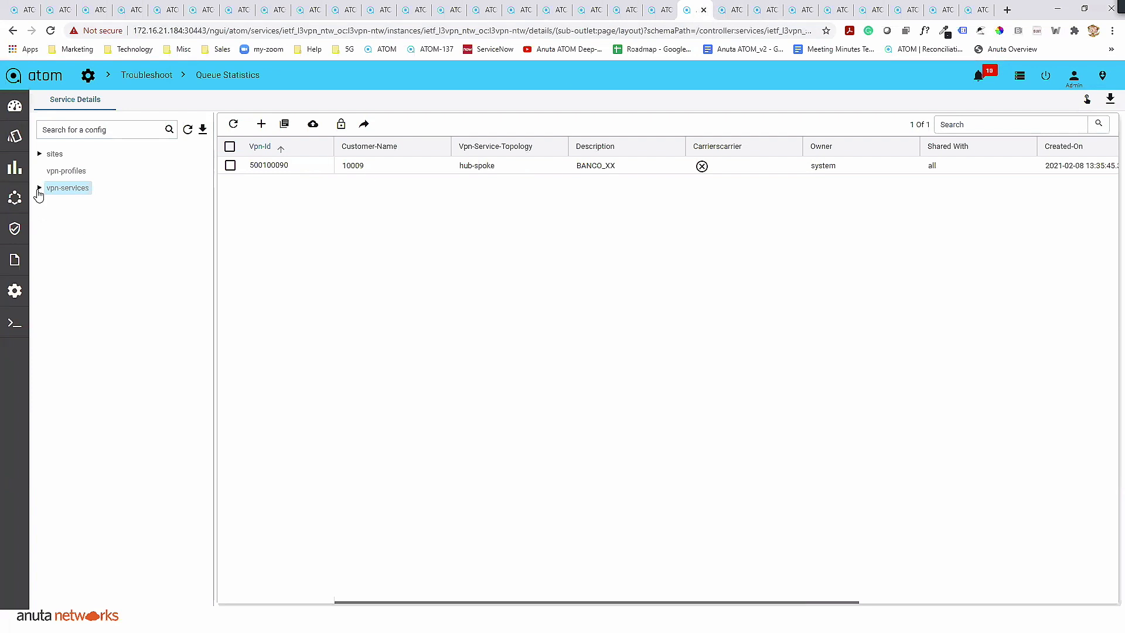
pyautogui.click(39, 189)
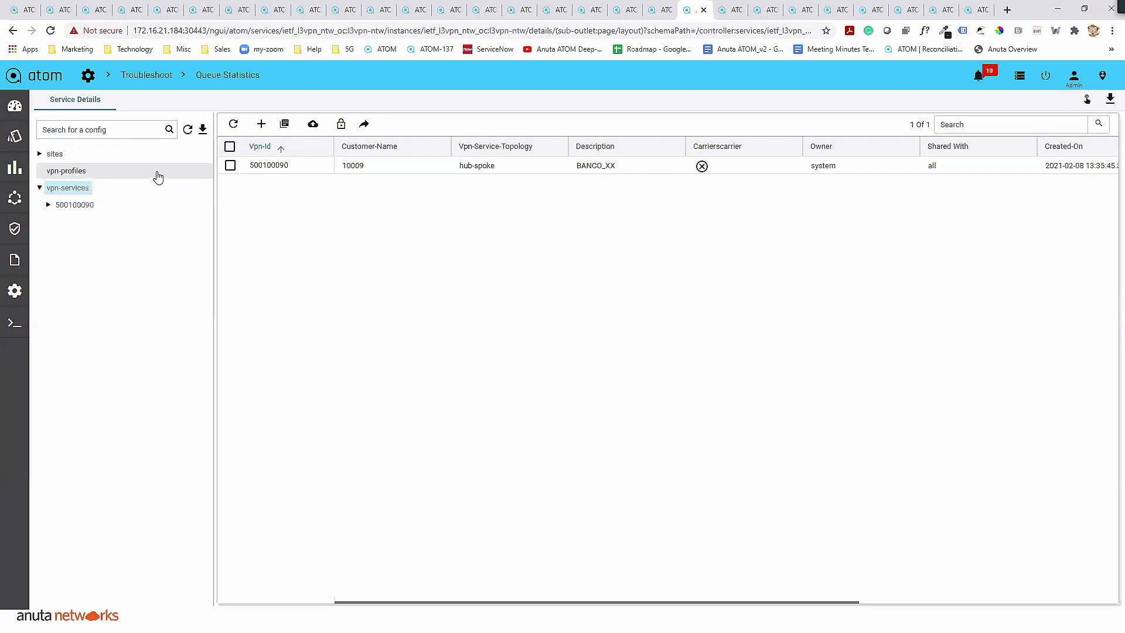
# - Switch to the Buckeye EVPN services instance, open the creation form for an eline-service and check the Hub-Pe-A choices
pyautogui.click(729, 10)
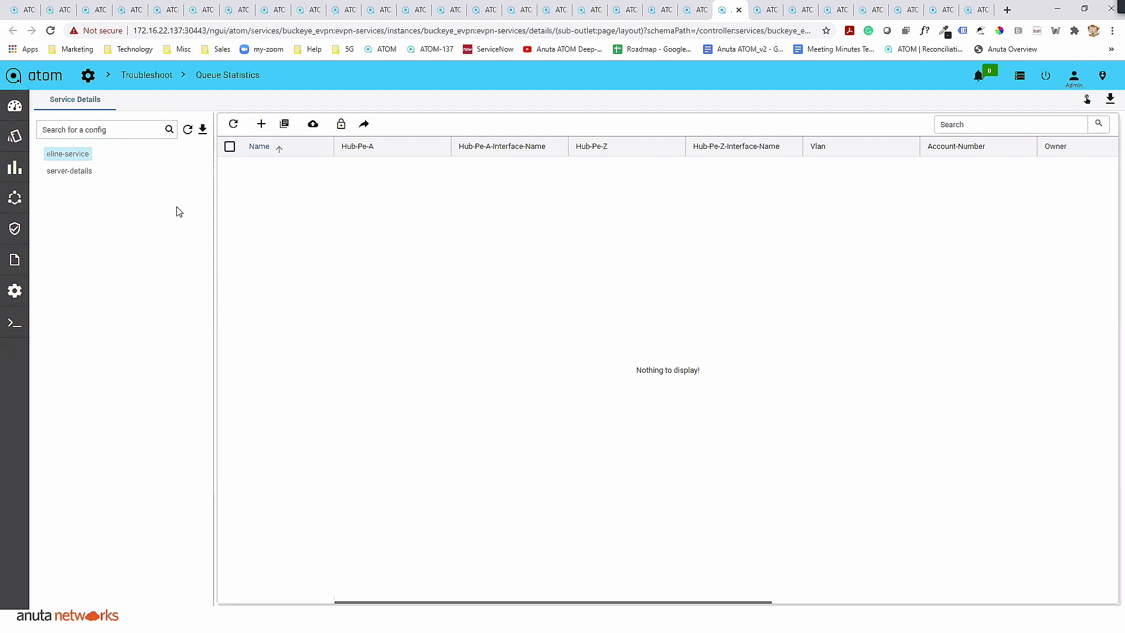
pyautogui.click(261, 126)
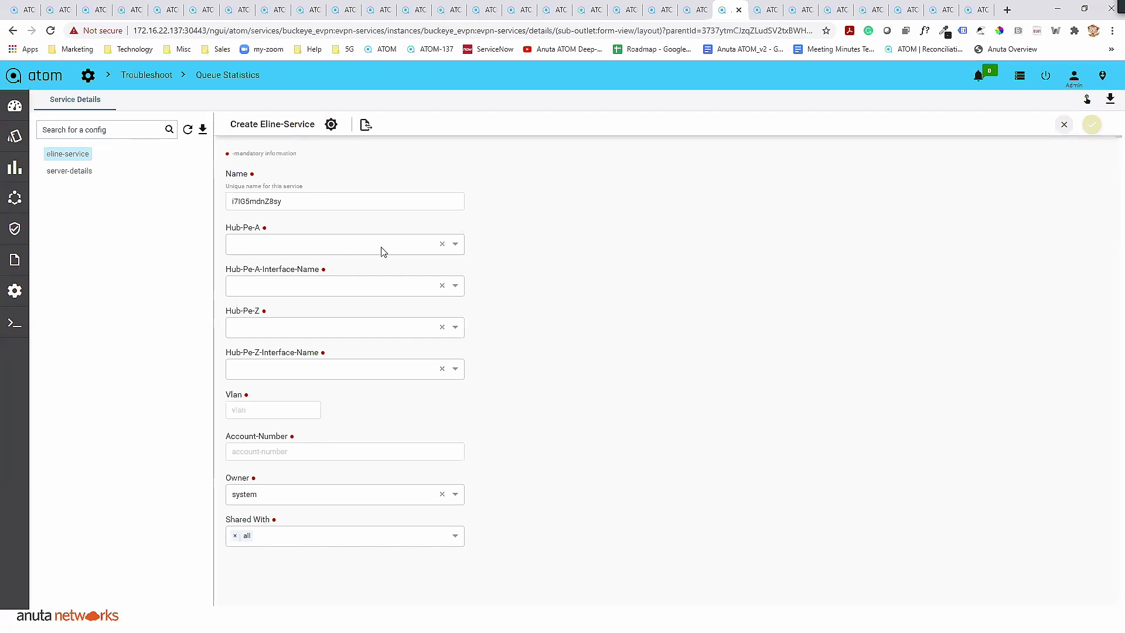
pyautogui.click(456, 245)
pyautogui.click(689, 278)
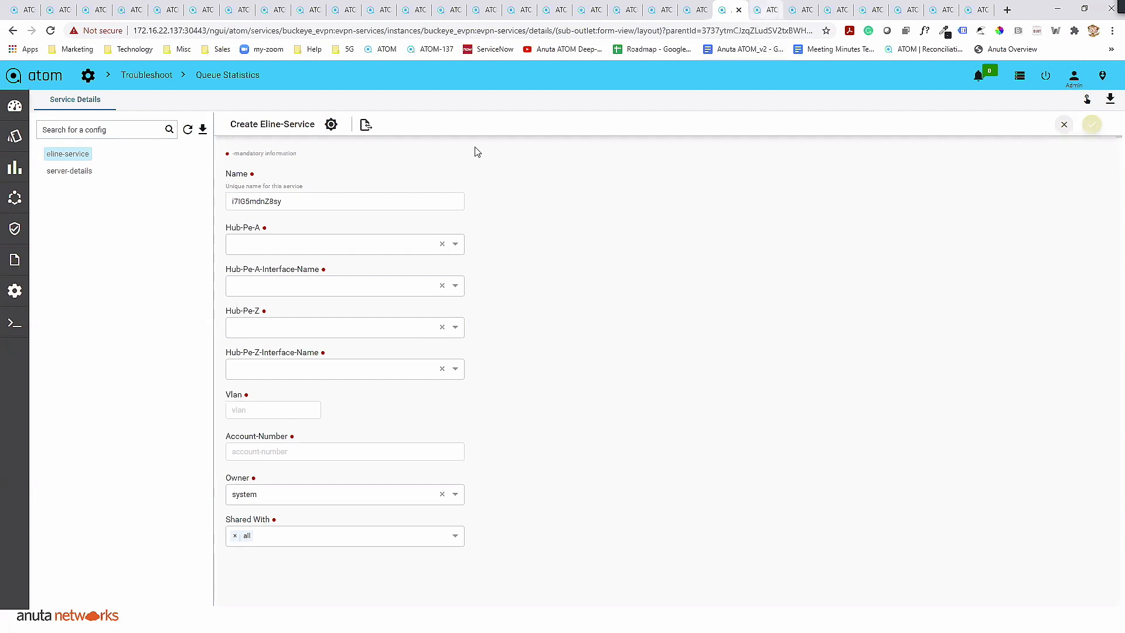
# - Examine the Buckeye EVPN workflow from host connectivity and VLAN checks through payload generation to config approvals, rechecking the Create Eline-Service form
pyautogui.hotkey('ctrl', 'Tab')
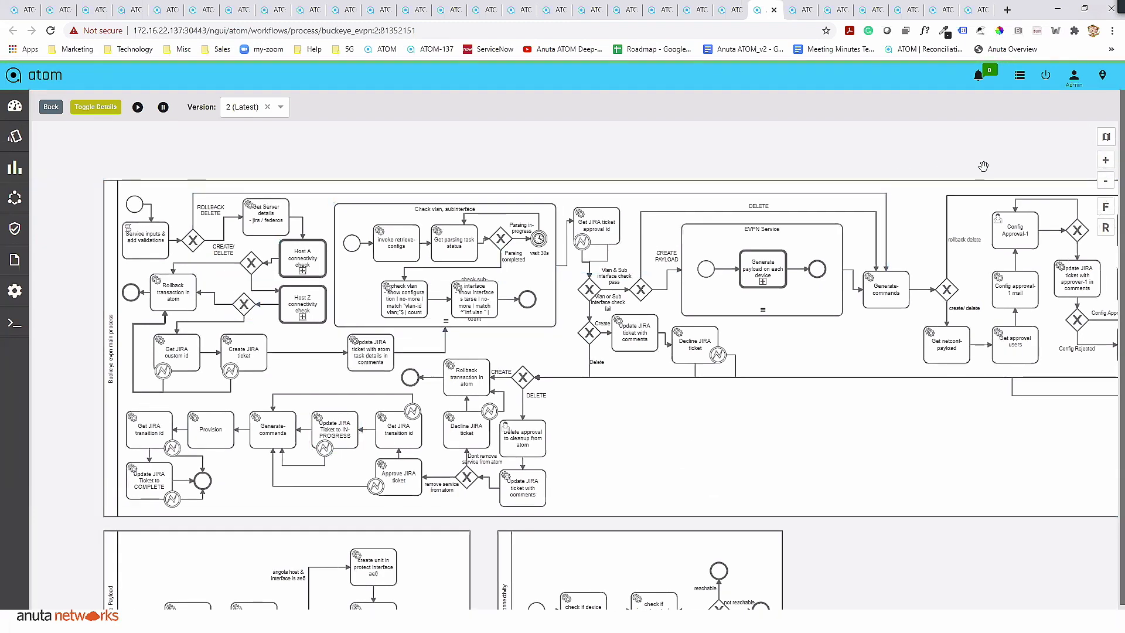
pyautogui.click(1105, 160)
pyautogui.moveTo(536, 278); pyautogui.dragTo(777, 311)
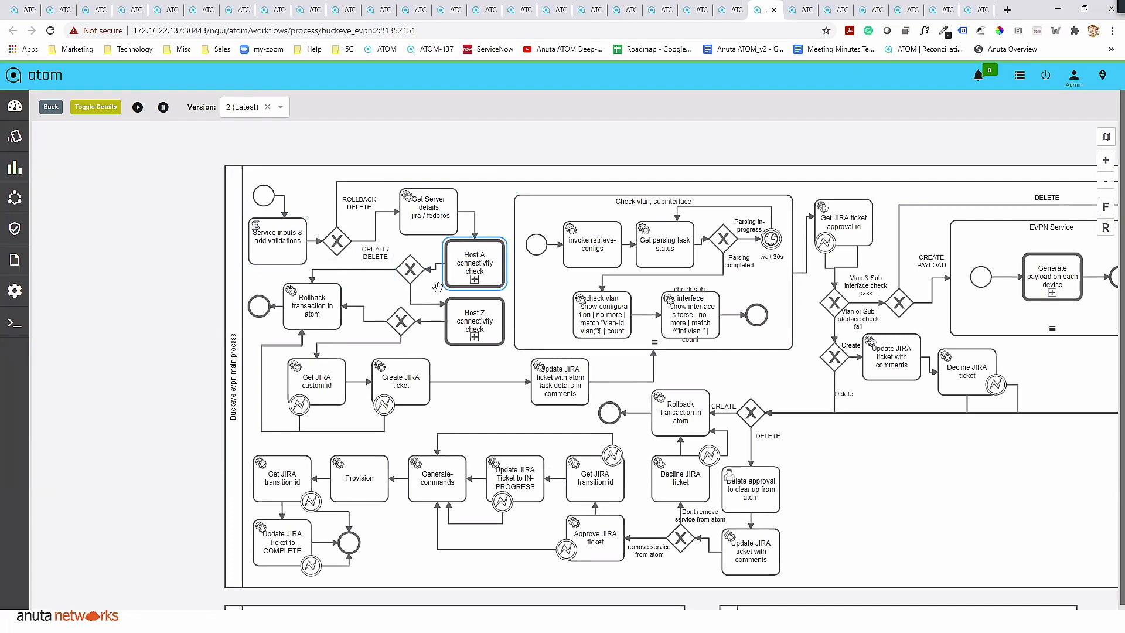
pyautogui.moveTo(469, 267); pyautogui.dragTo(374, 264)
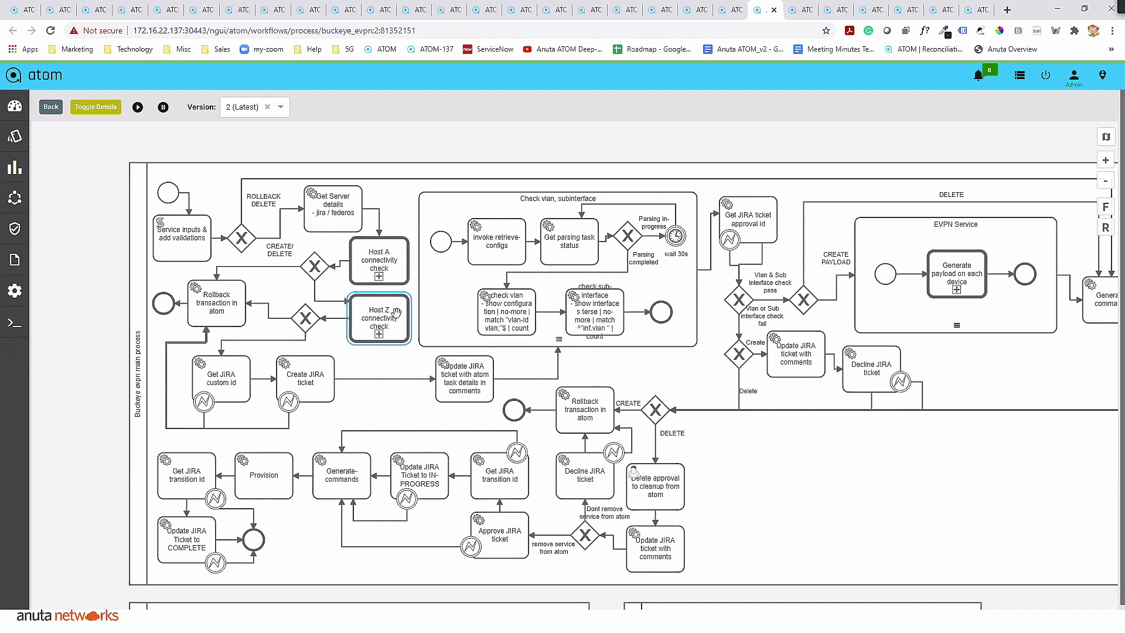
pyautogui.moveTo(572, 354); pyautogui.dragTo(397, 325)
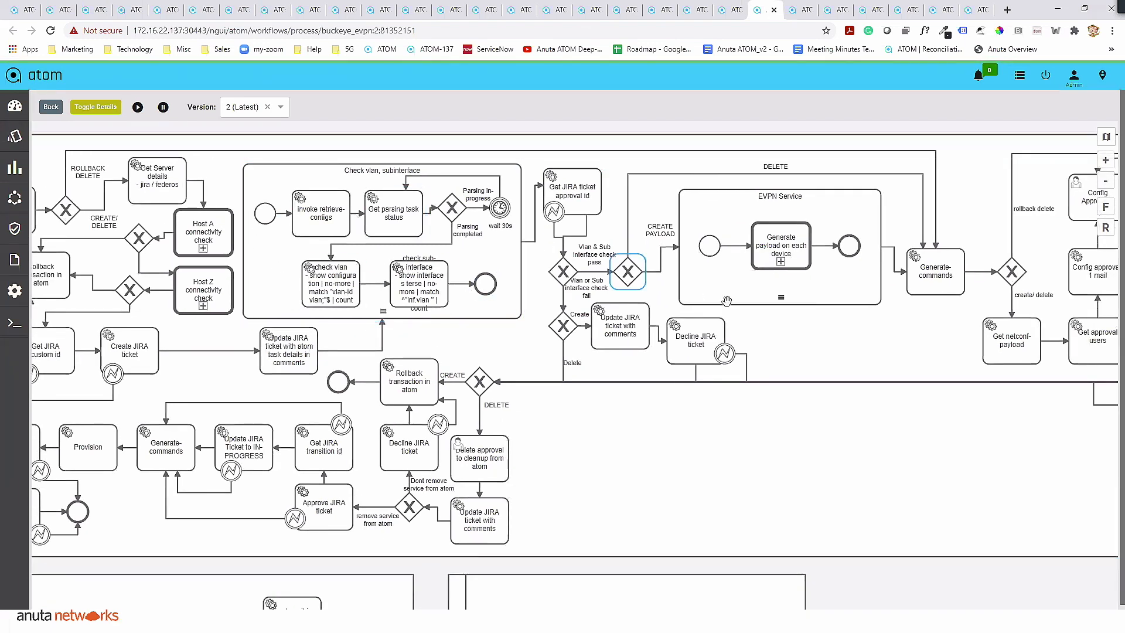
pyautogui.moveTo(690, 312); pyautogui.dragTo(640, 338)
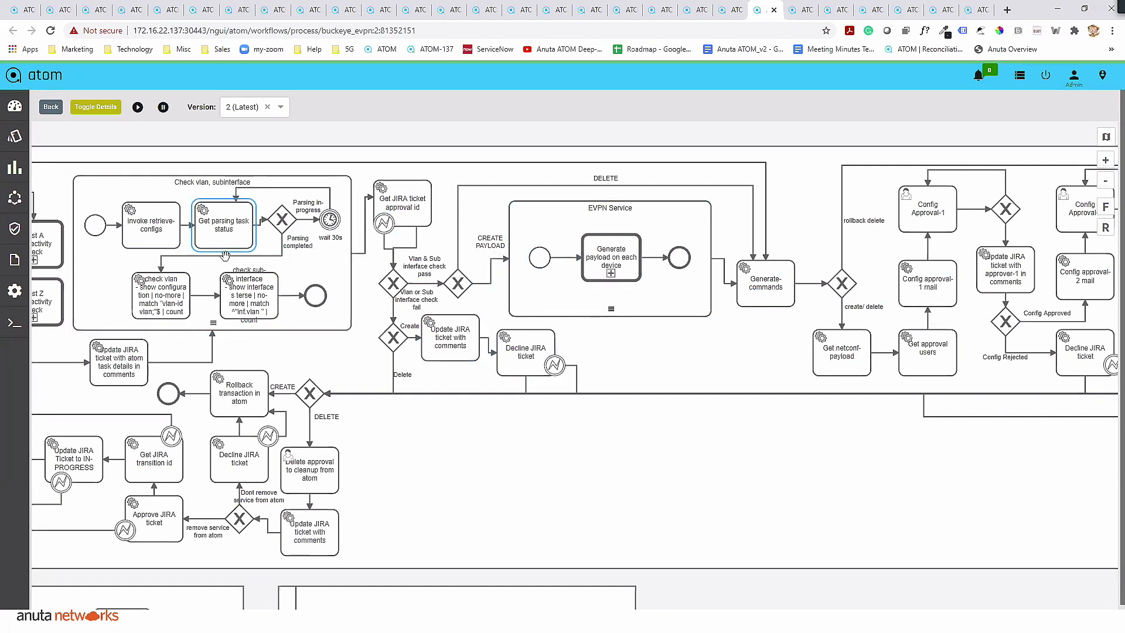
pyautogui.moveTo(644, 354); pyautogui.dragTo(613, 359)
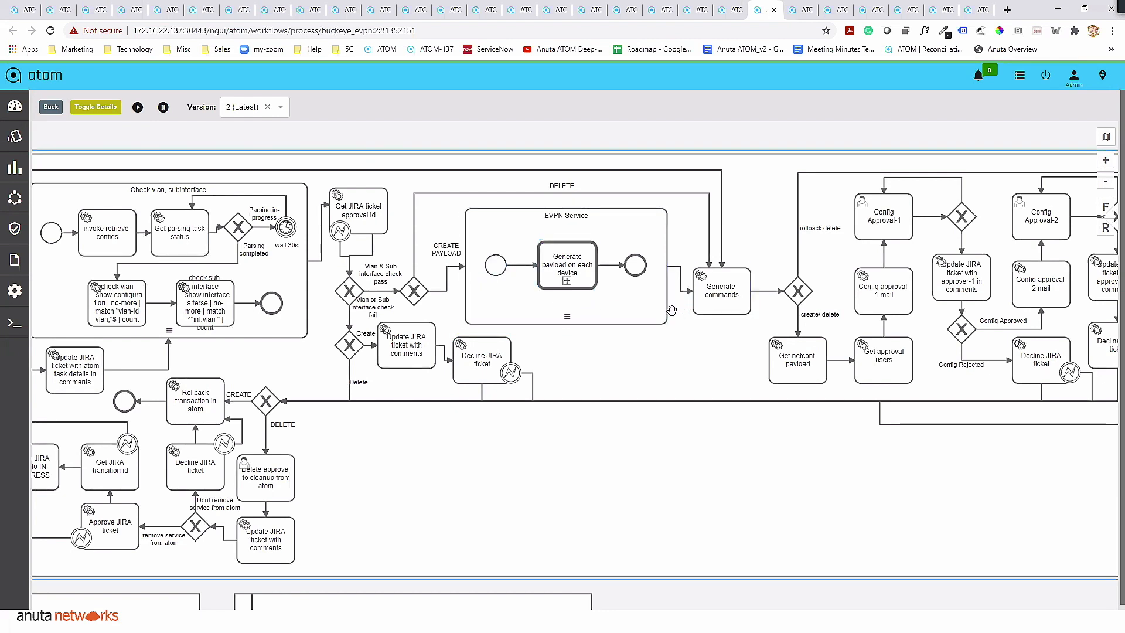
pyautogui.click(716, 8)
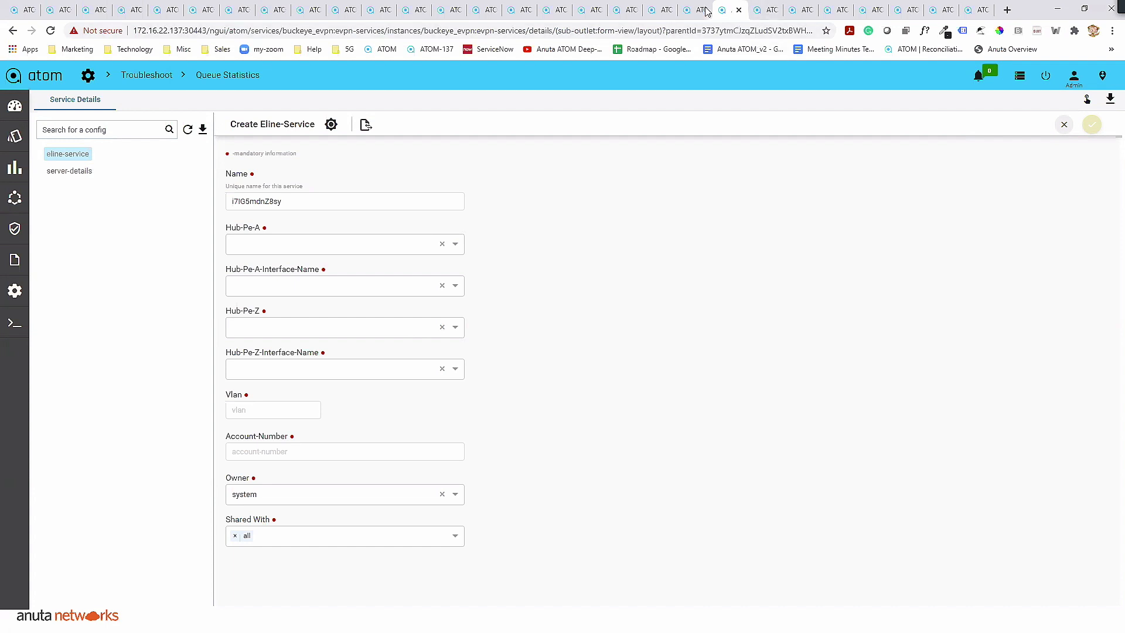
pyautogui.click(765, 9)
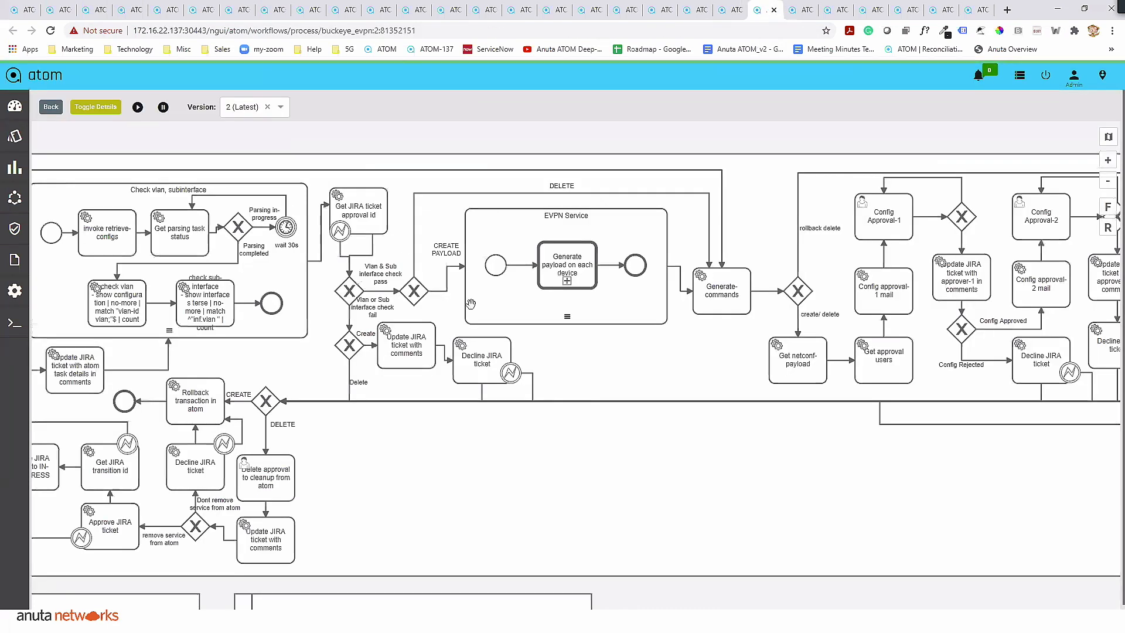